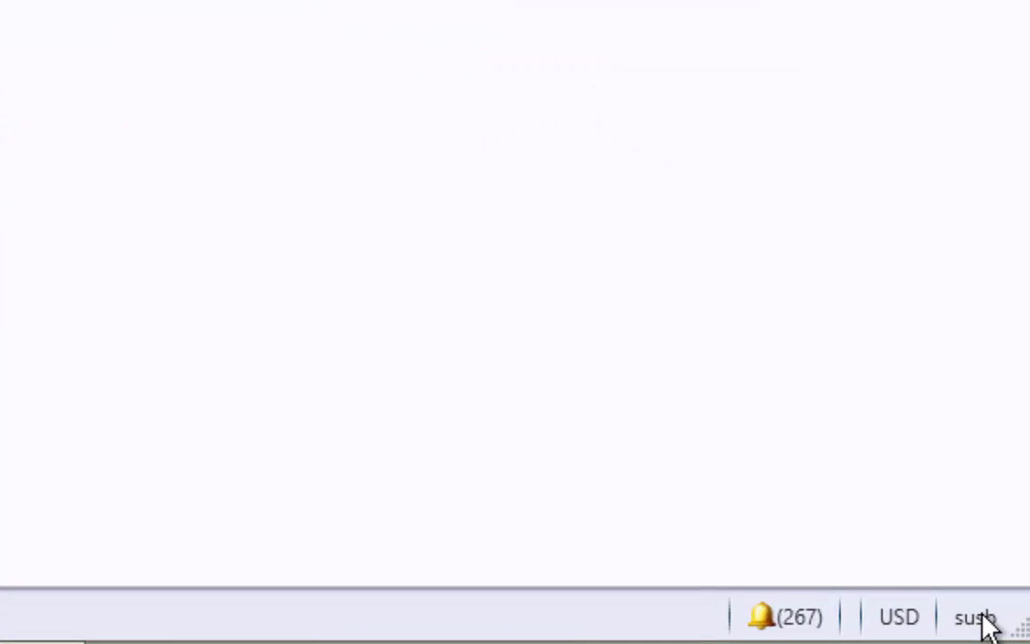
Switch the working company to SUSB, Contoso Consulting USA.
left_click(974, 617)
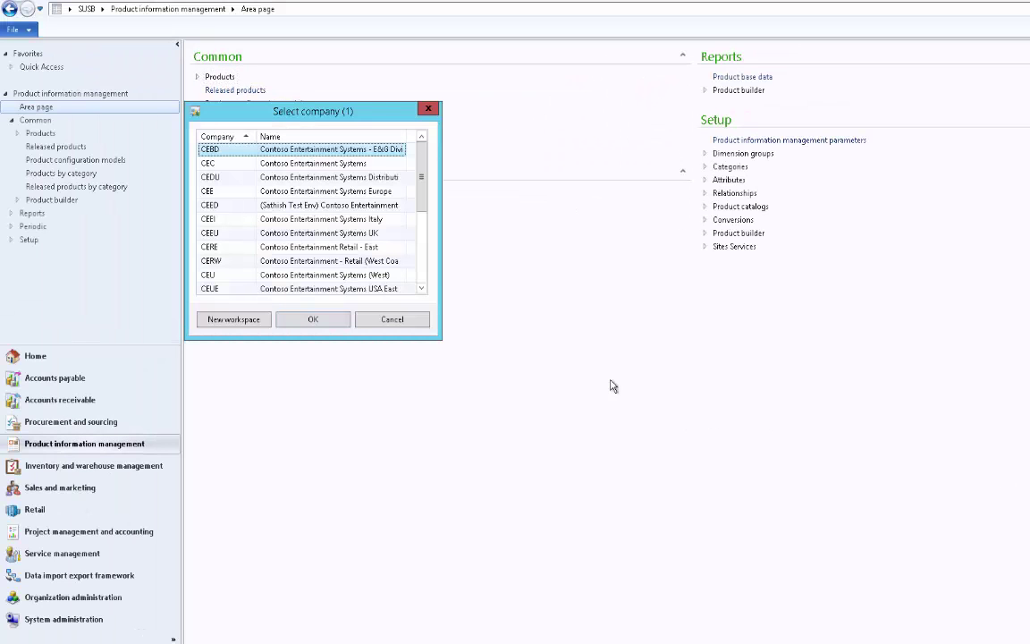
scroll(304, 223, "down", 3)
left_click(248, 264)
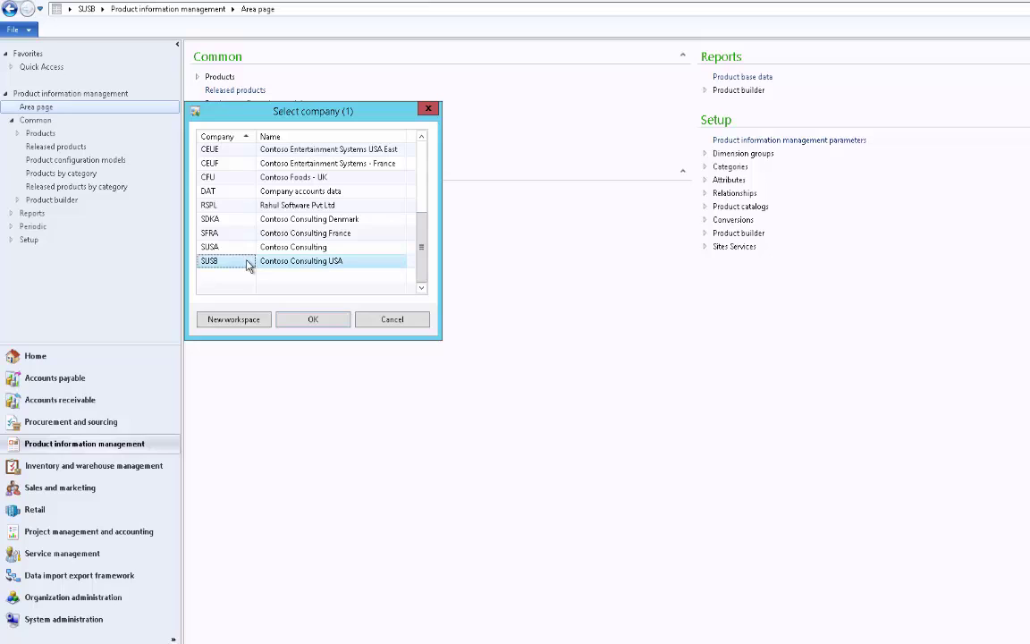
left_click(323, 321)
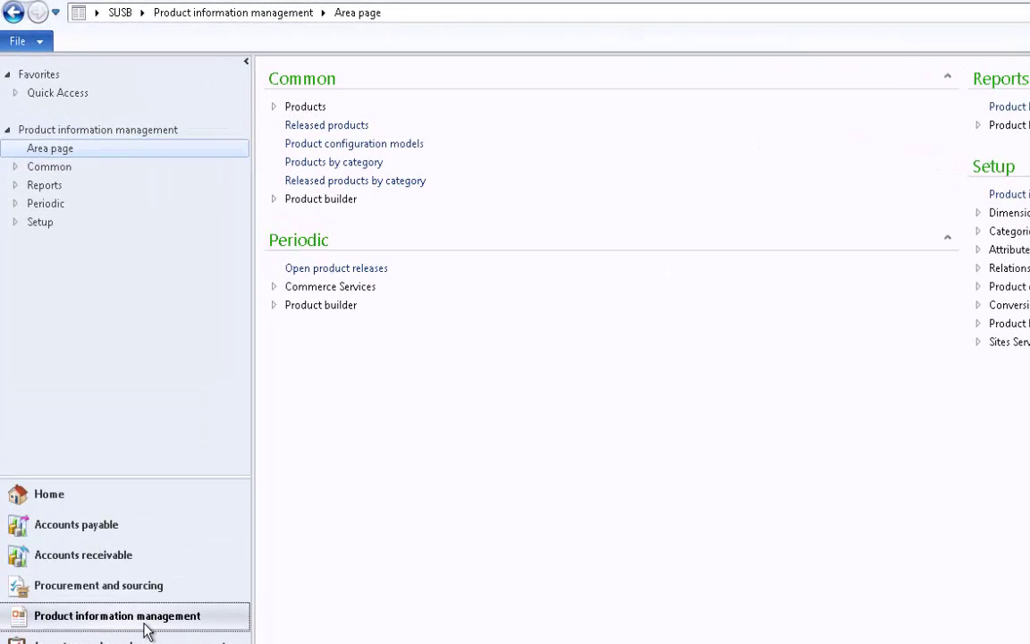
Open the default order settings for released product Bicycle-002 in Product information management.
left_click(333, 126)
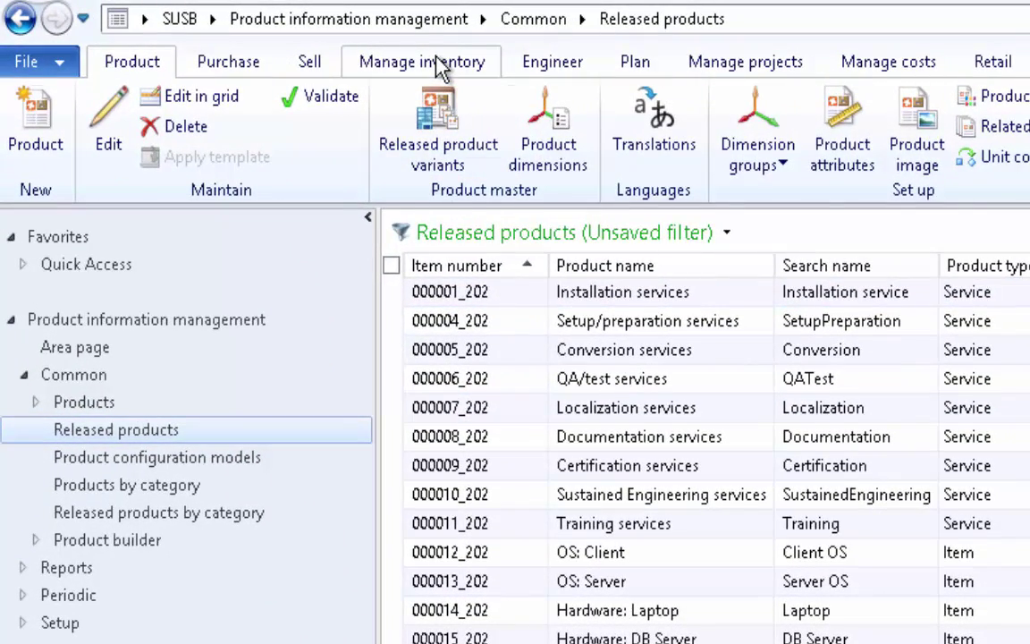
left_click(438, 67)
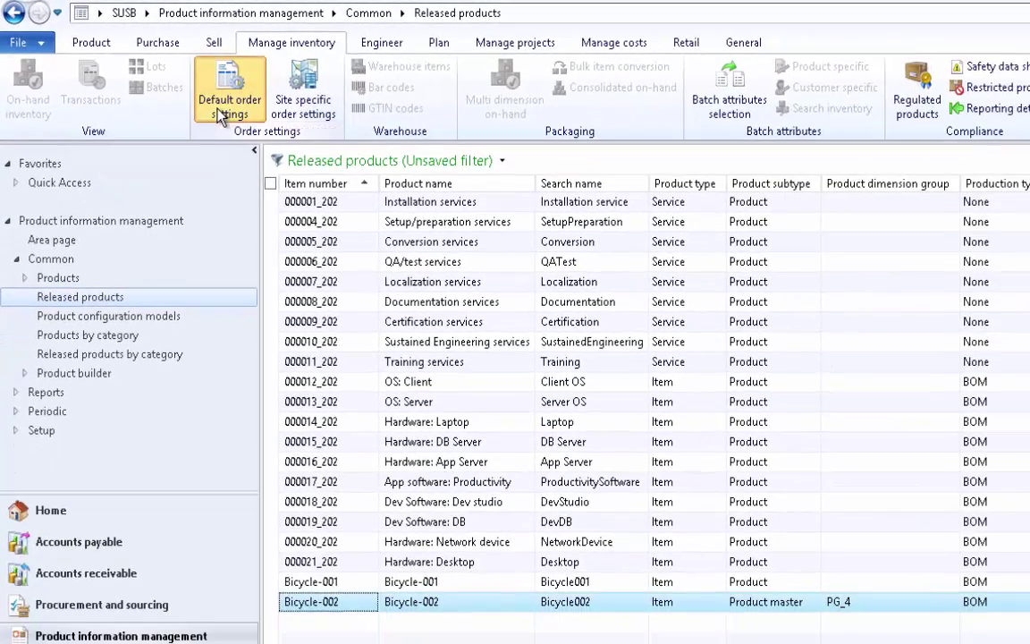
left_click(315, 161)
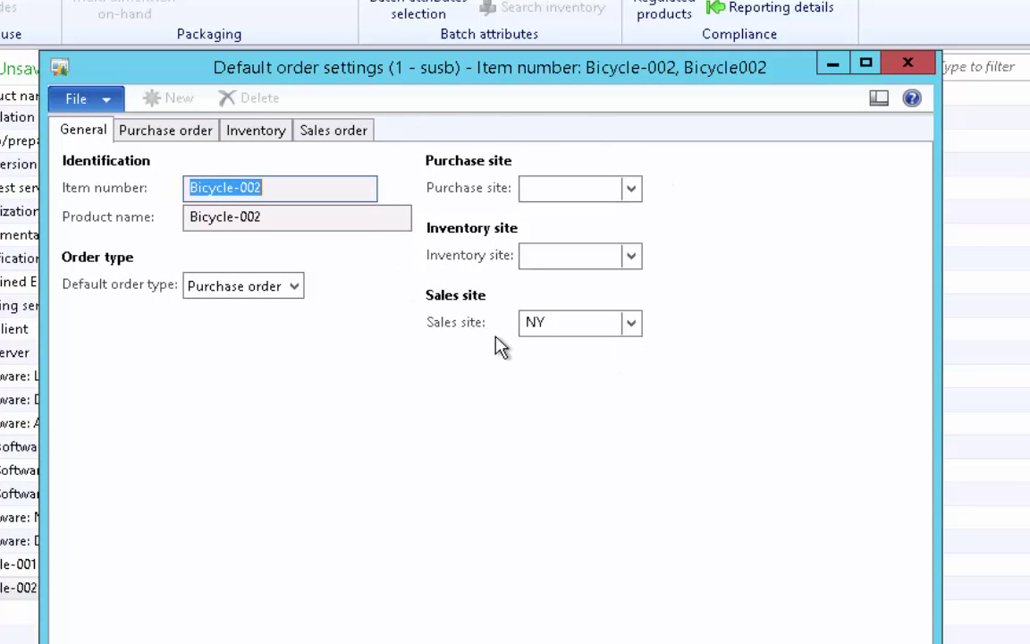
Set both the default purchase site and the default inventory site of Bicycle-002 to NY.
left_click(631, 190)
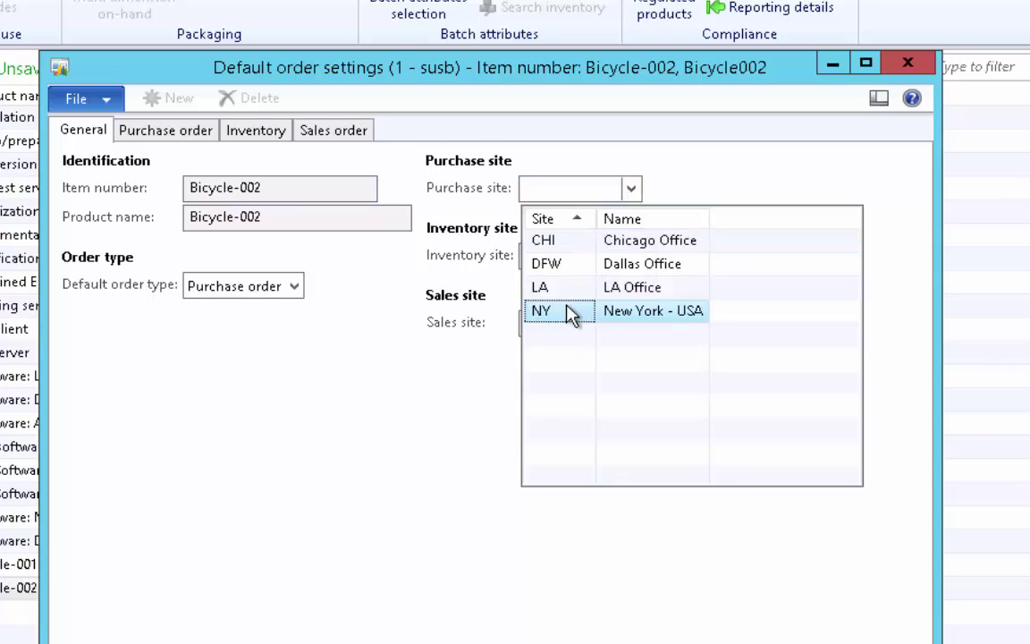
left_click(567, 311)
left_click(632, 258)
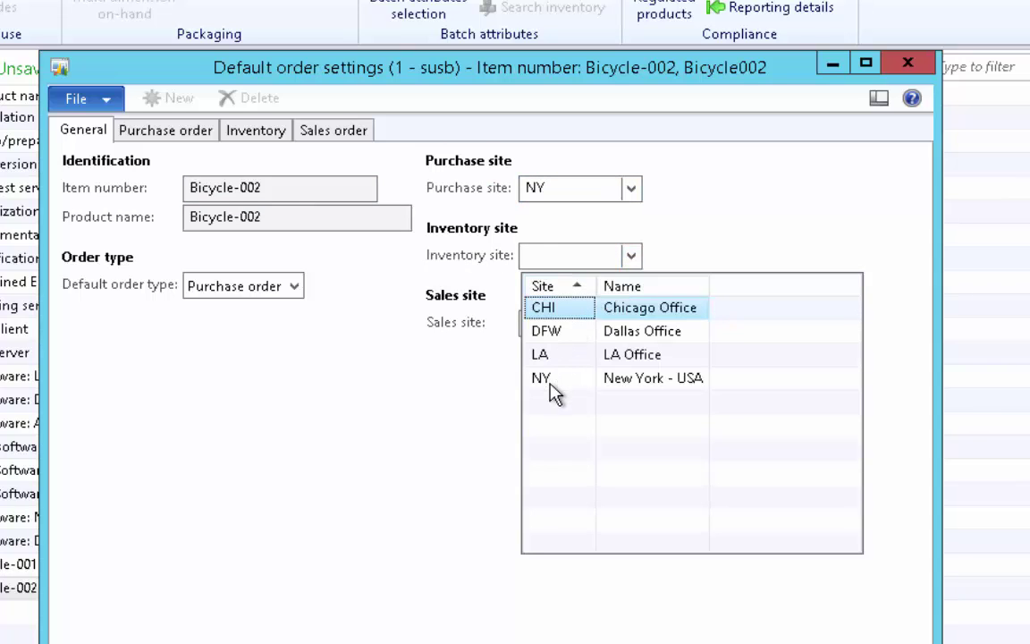
left_click(548, 381)
left_click(567, 320)
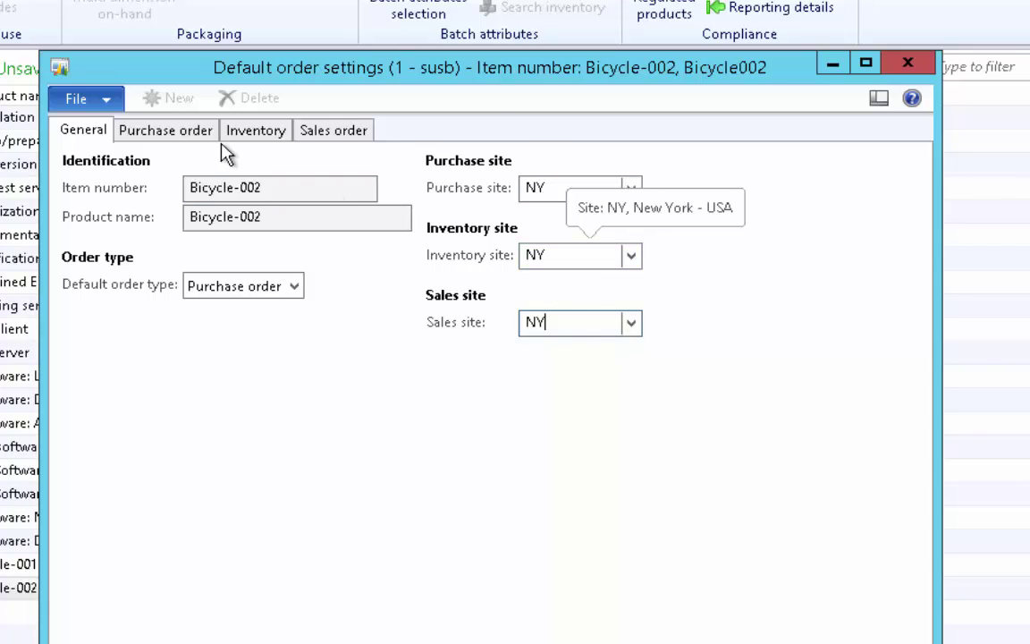
Examine the order multiple in the default sales order settings of Bicycle-002.
left_click(331, 135)
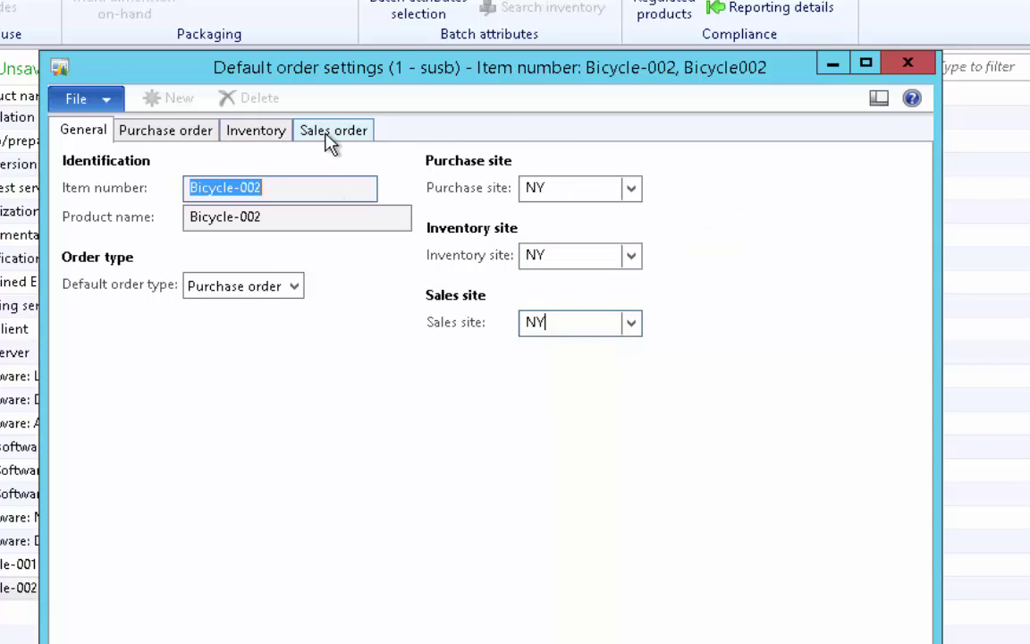
left_click(567, 186)
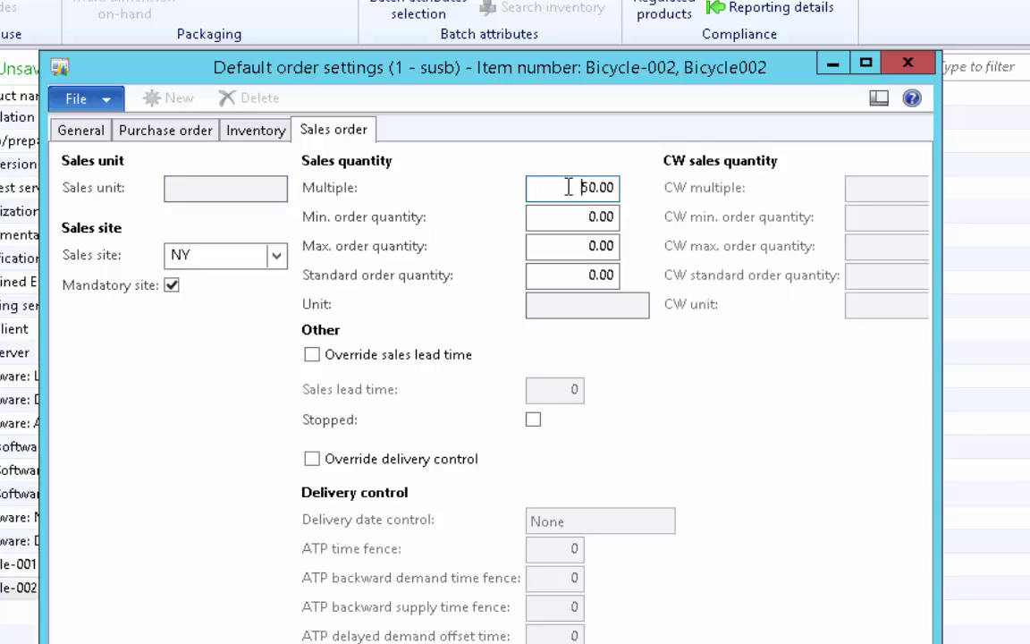
double_click(620, 188)
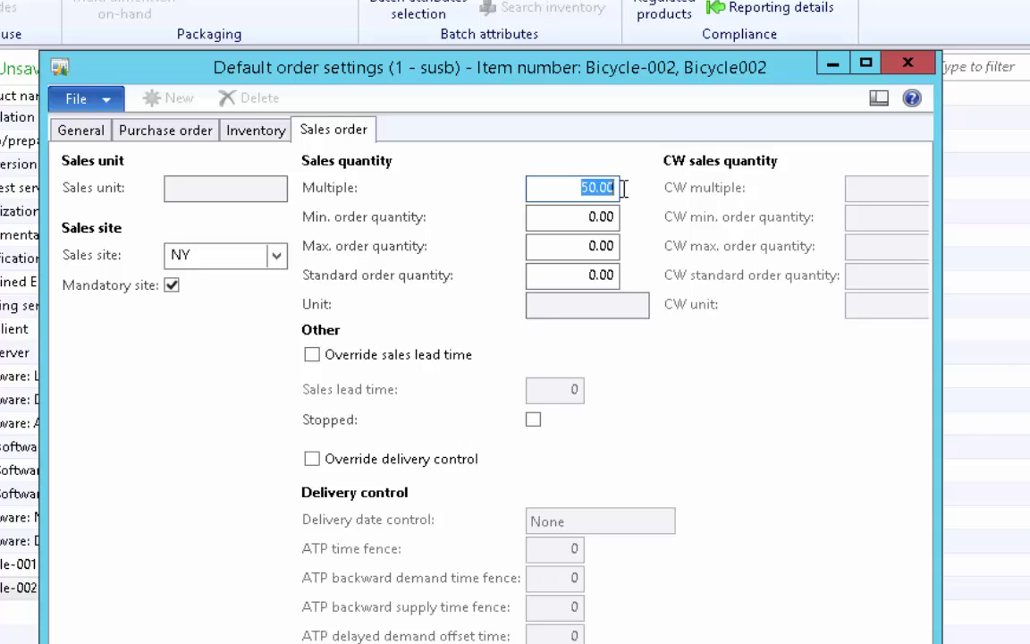
Set the standard order quantity for purchase orders of Bicycle-002 to 500.
left_click(165, 130)
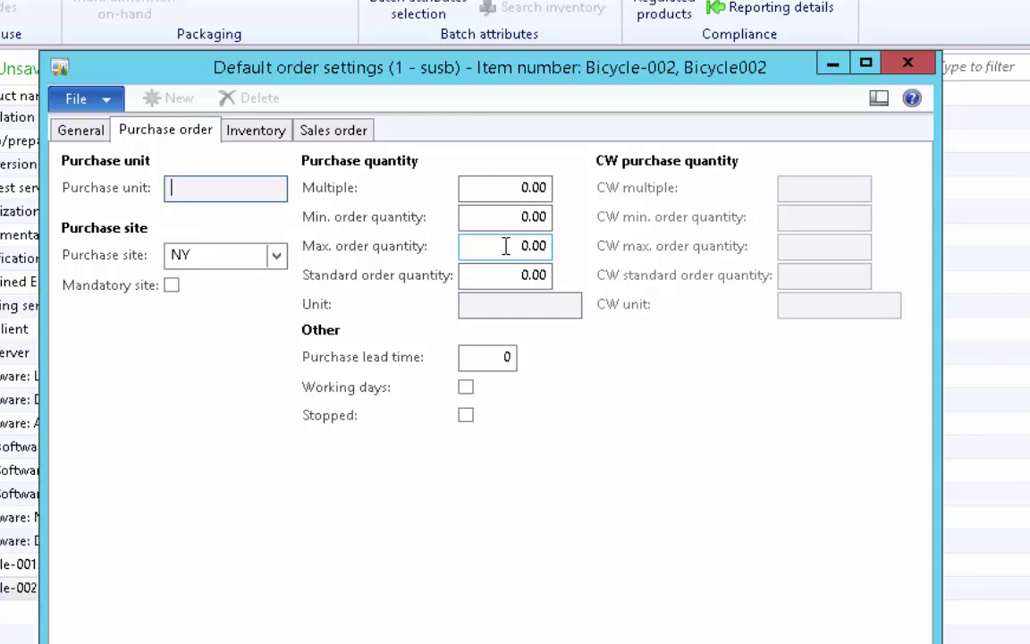
left_click(510, 276)
type("50")
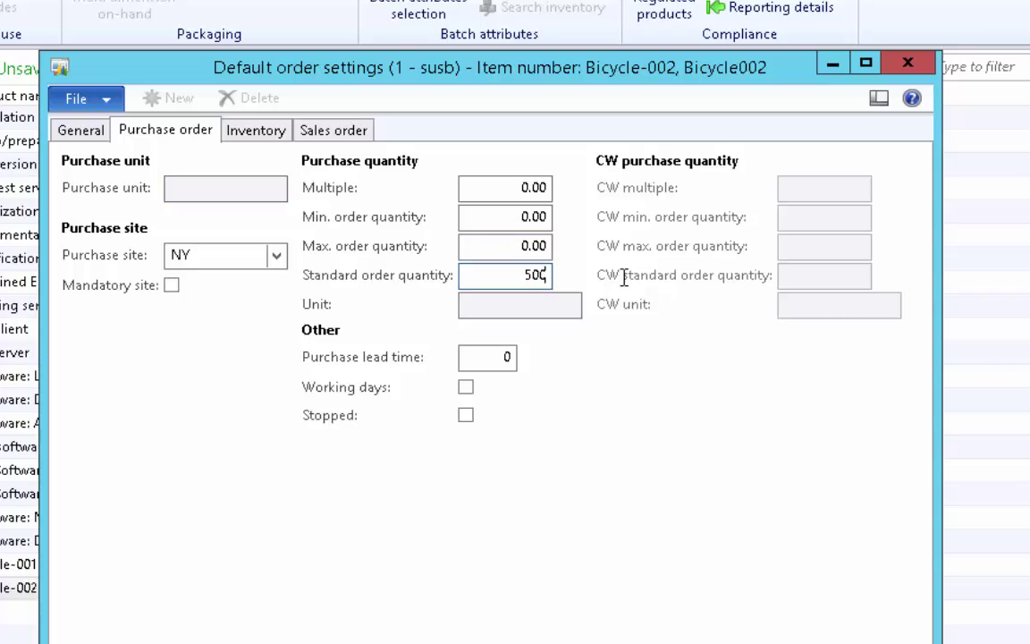
type("0")
key("Tab")
key("shift+Tab")
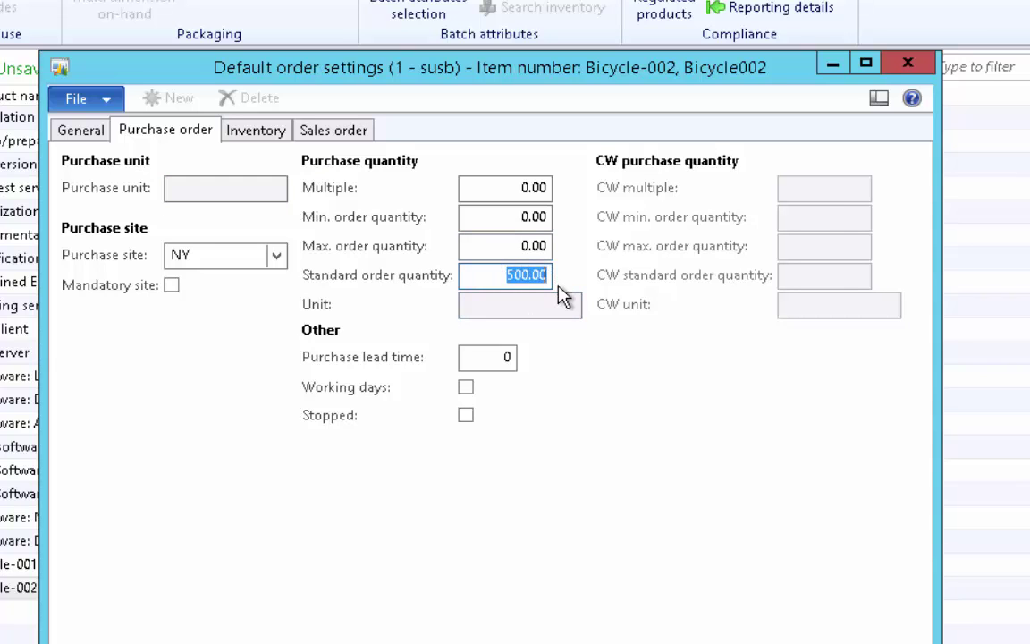
Review the sales quantities, purchase quantities and default sites in the order settings of Bicycle-002.
left_click(332, 134)
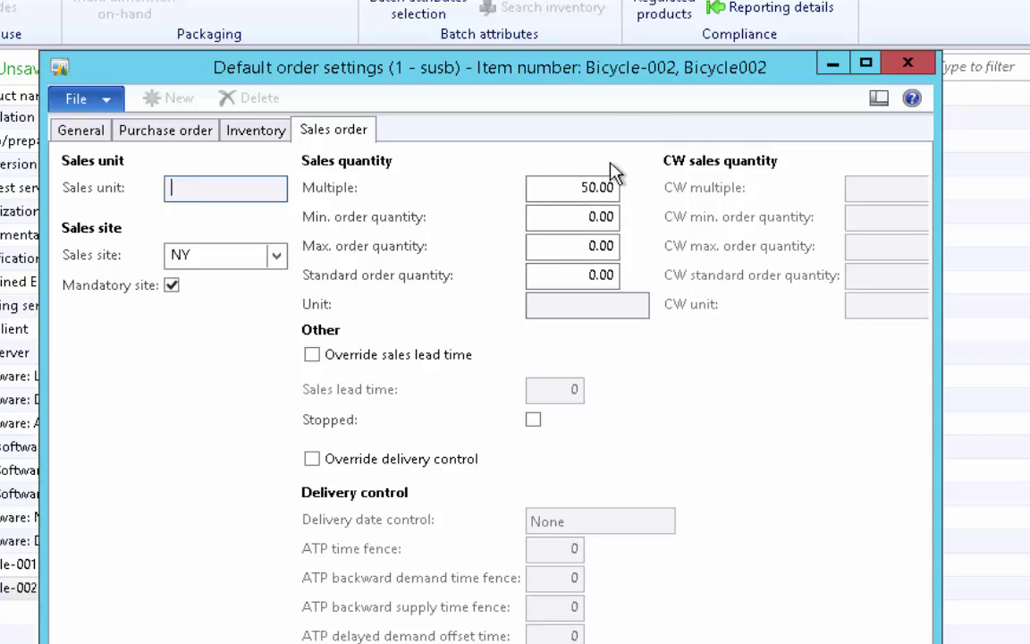
left_click(202, 131)
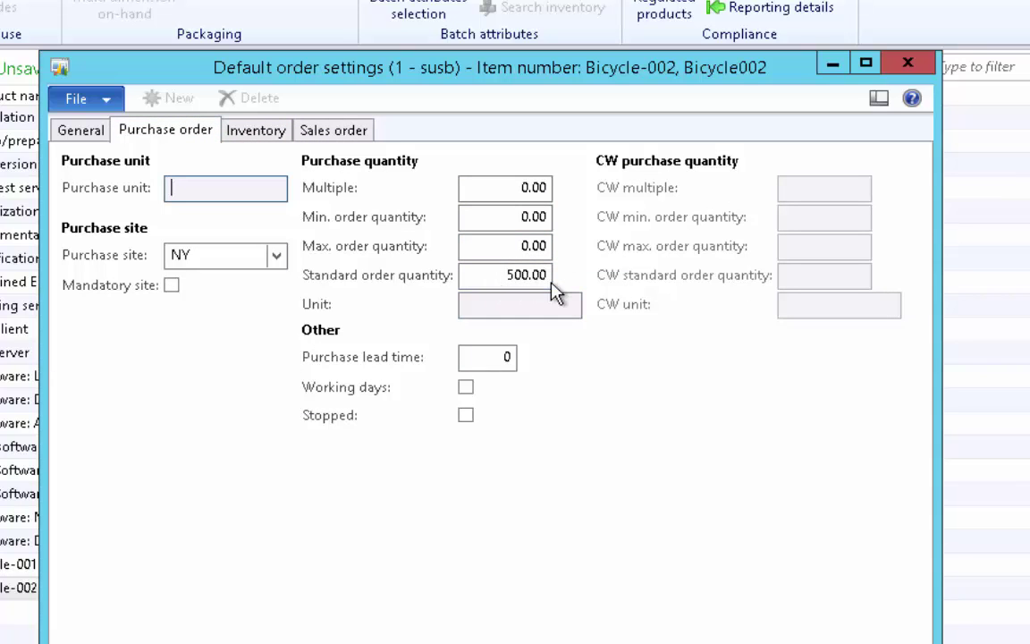
left_click(72, 131)
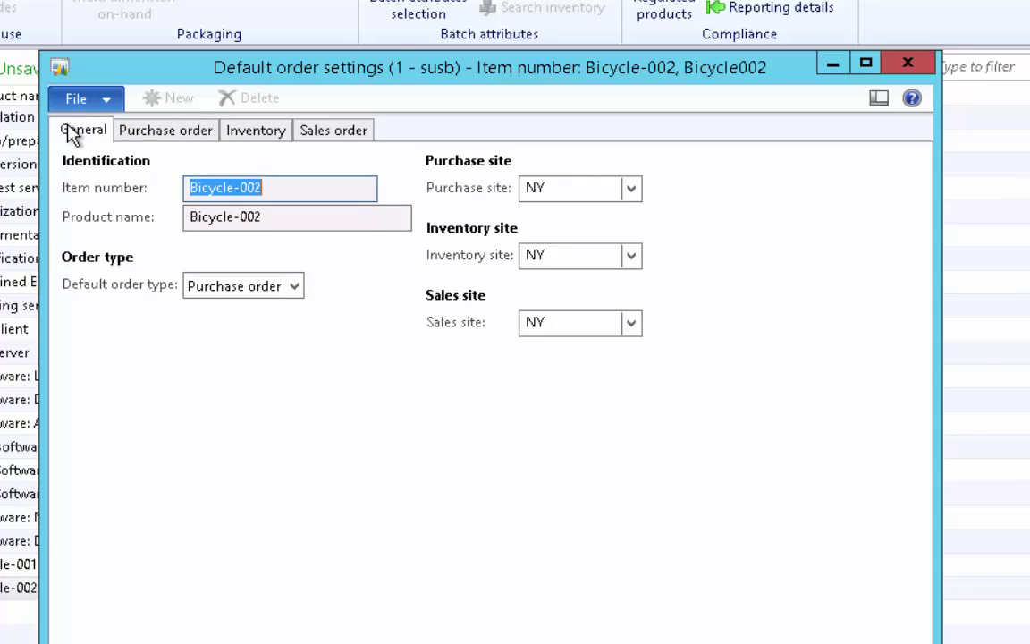
left_click(334, 131)
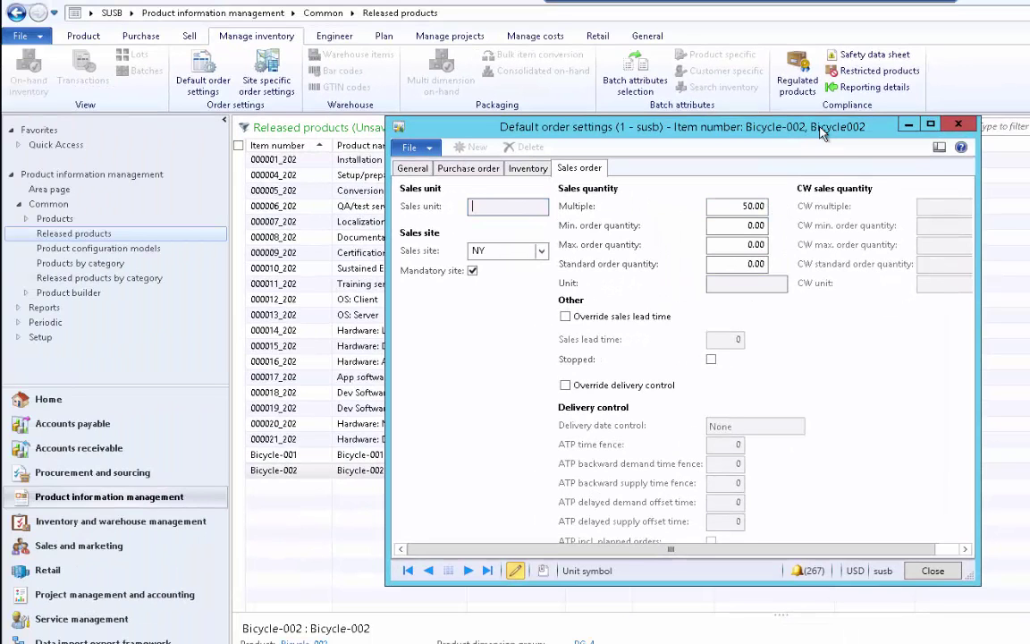
left_click_drag(769, 127, 803, 135)
Open the Metropolitan Manufacturing sales order from the list of all sales orders in Accounts receivable.
left_click(108, 449)
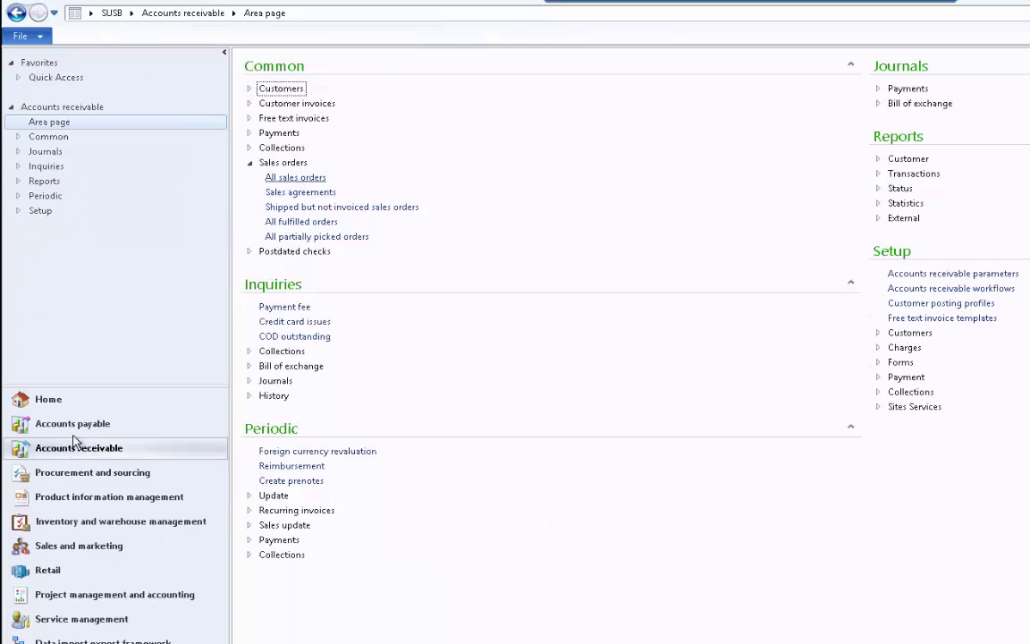
left_click(303, 178)
left_click(308, 160)
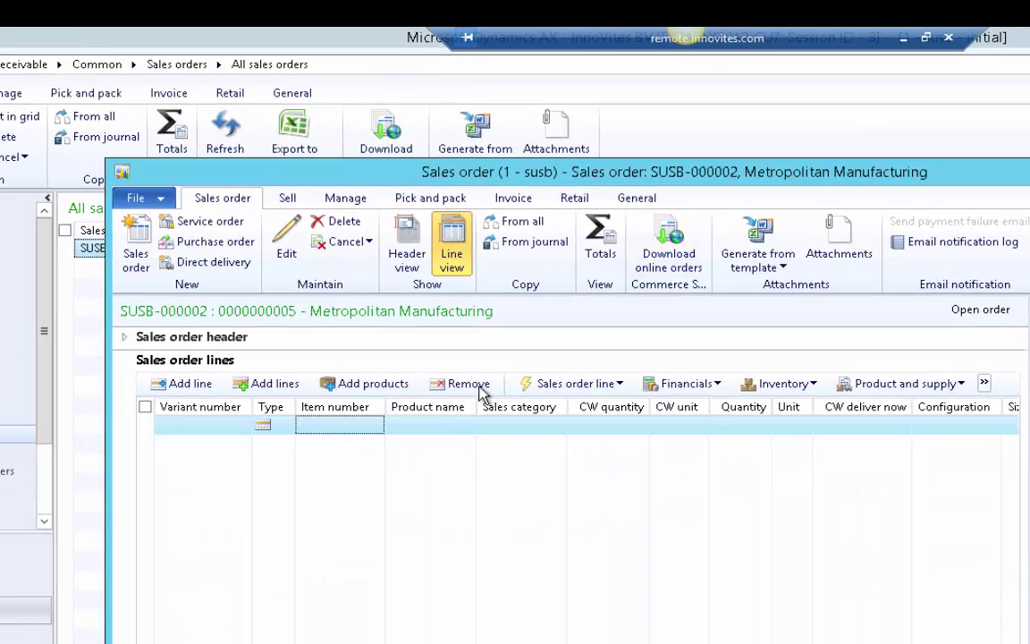
Replace the existing sales order line with a new line for item Bicycle-002.
left_click(466, 384)
left_click(189, 386)
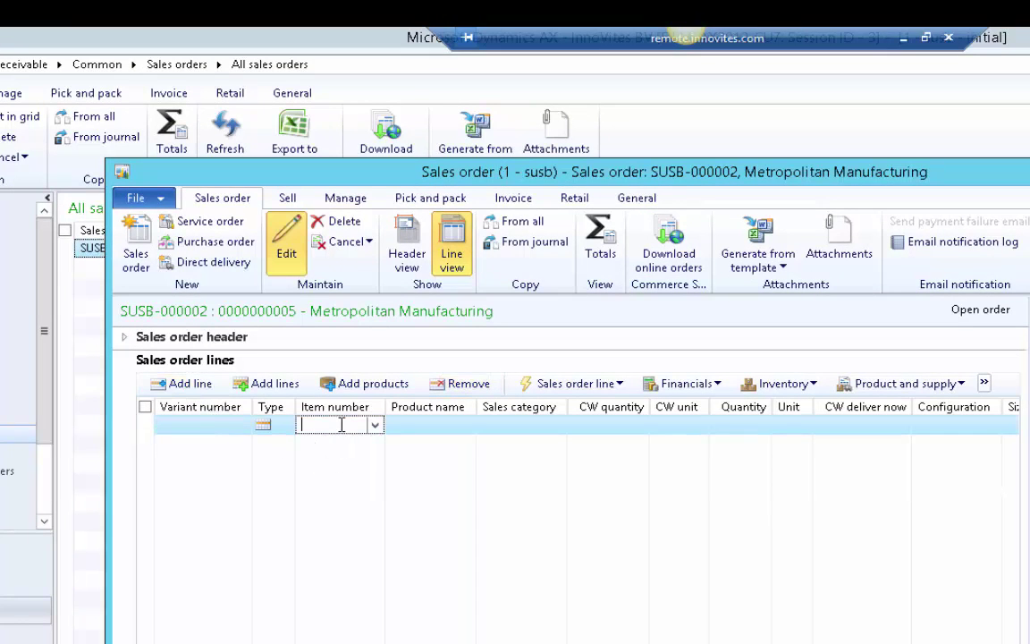
type("Bicycle-002")
left_click(373, 487)
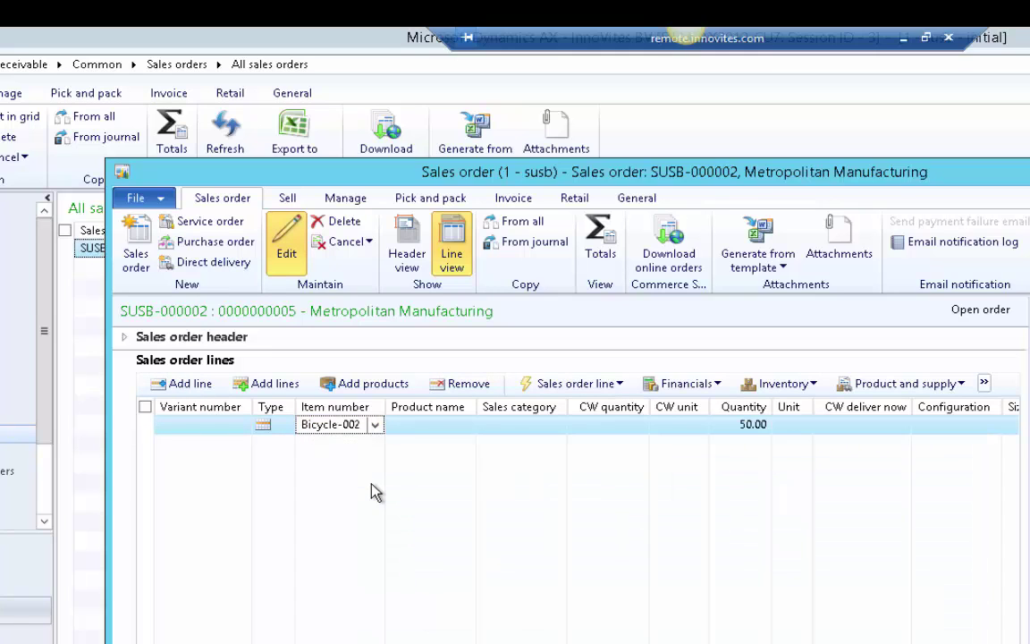
key("Tab")
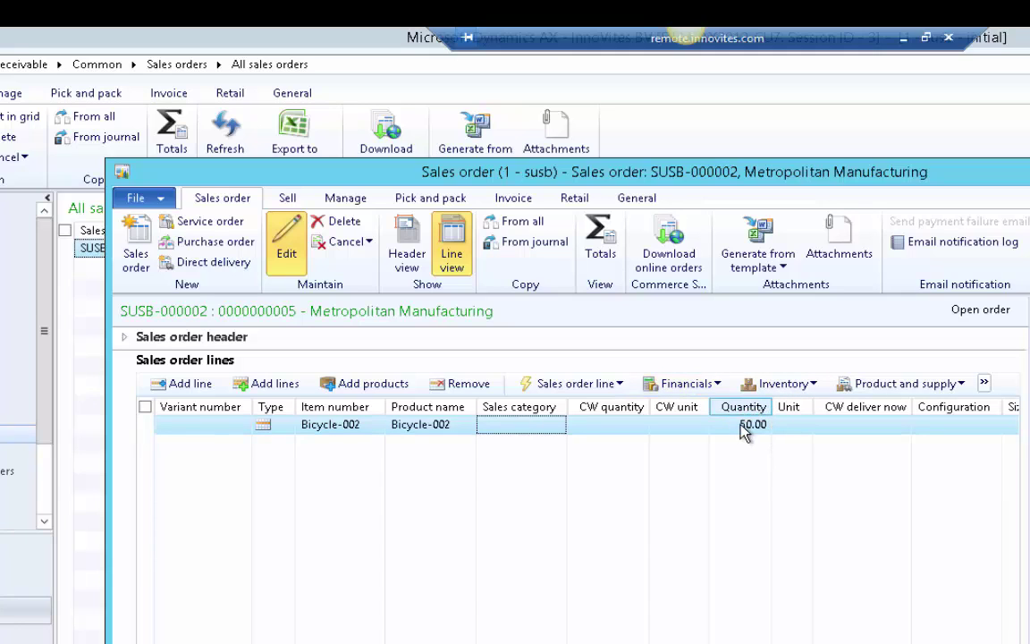
Choose the C1, size M, Blue combination for the Bicycle-002 sales order line.
scroll(672, 551, "right", 4)
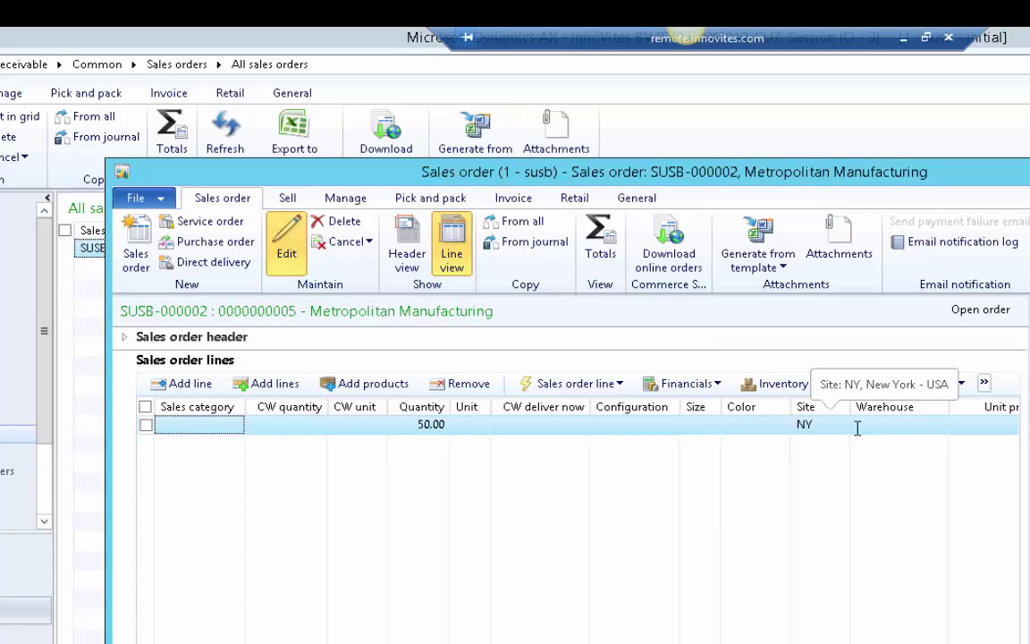
left_click(674, 424)
left_click(669, 424)
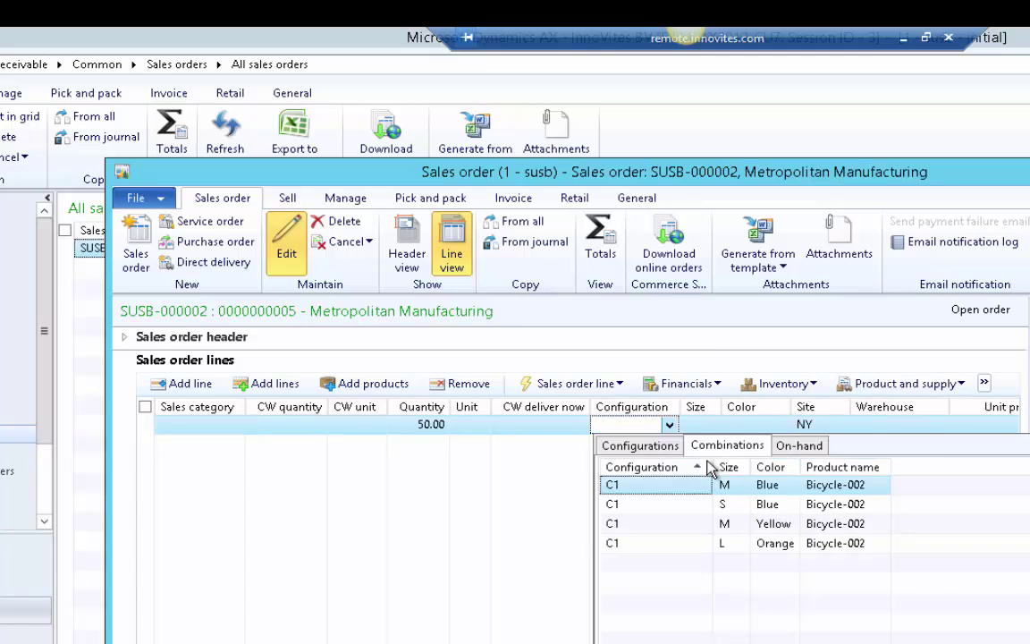
left_click(659, 487)
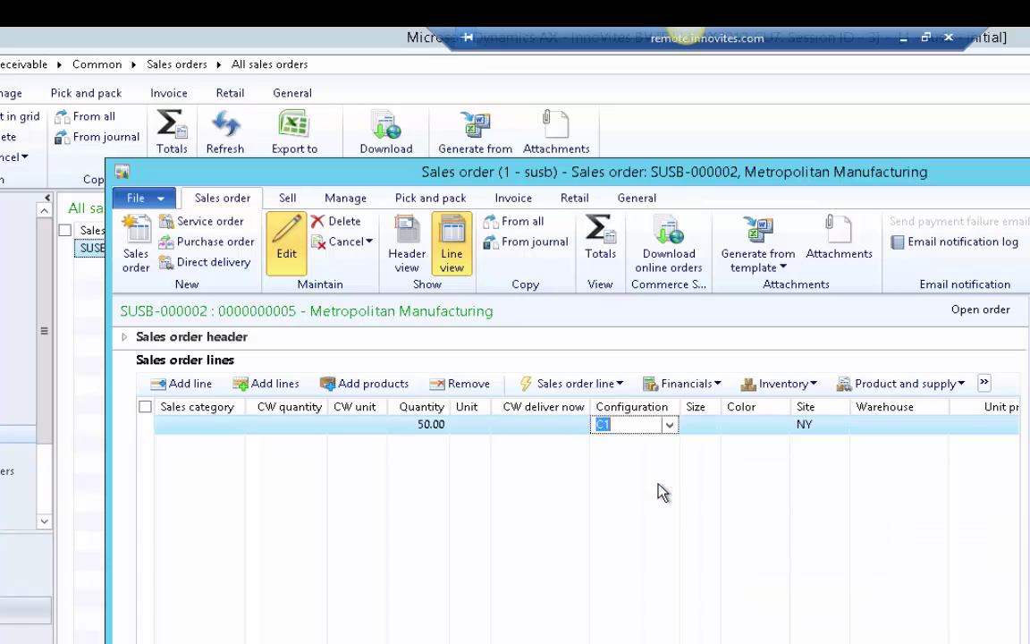
Enter a quantity of 120 on the Bicycle-002 line and accept rounding it up to 150.
left_click(416, 427)
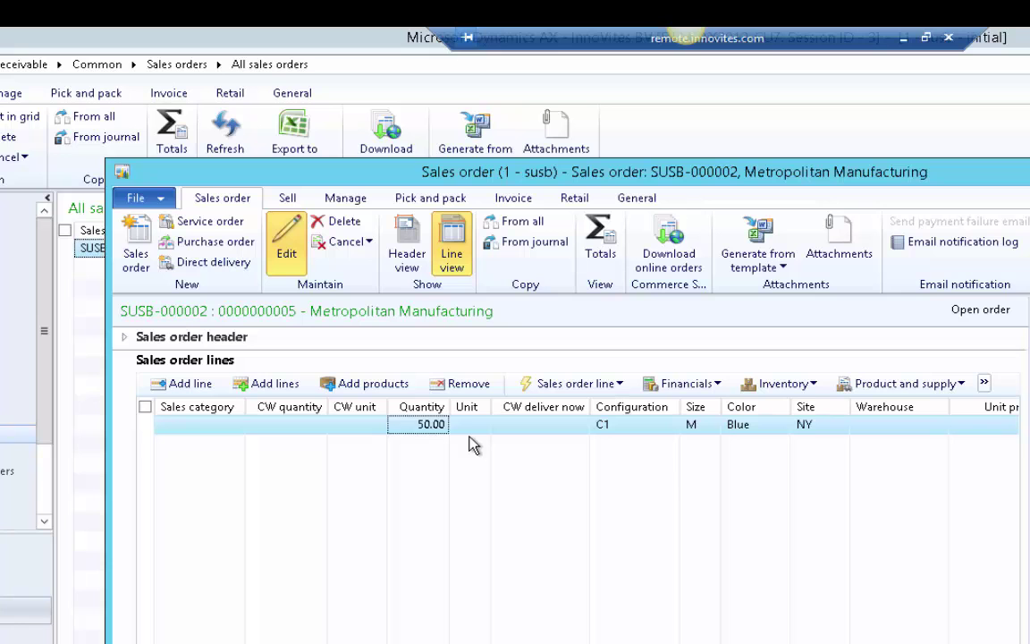
left_click(411, 425)
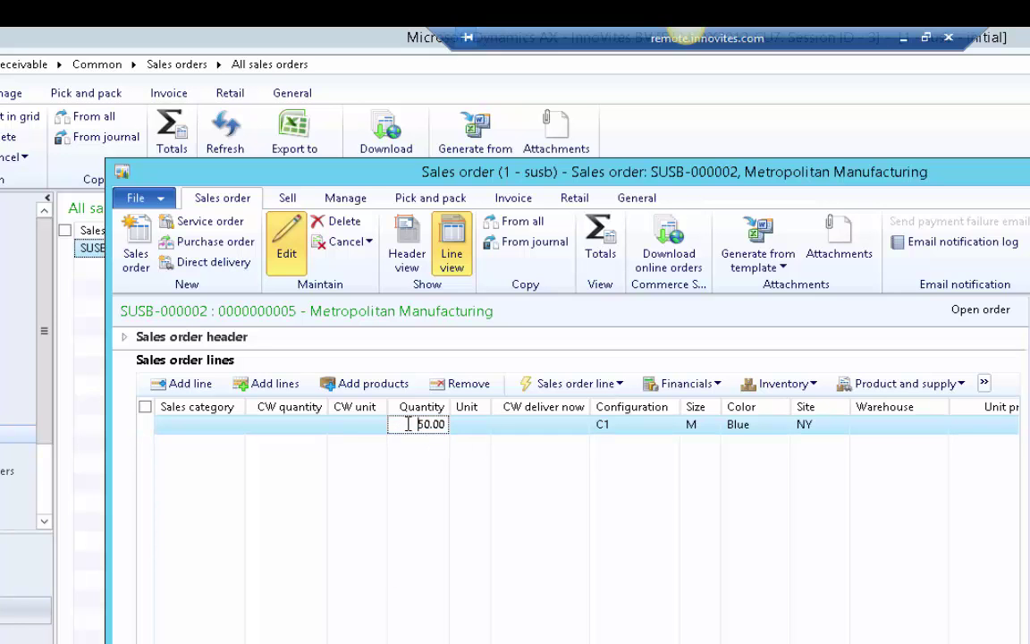
key("shift+End")
type("12")
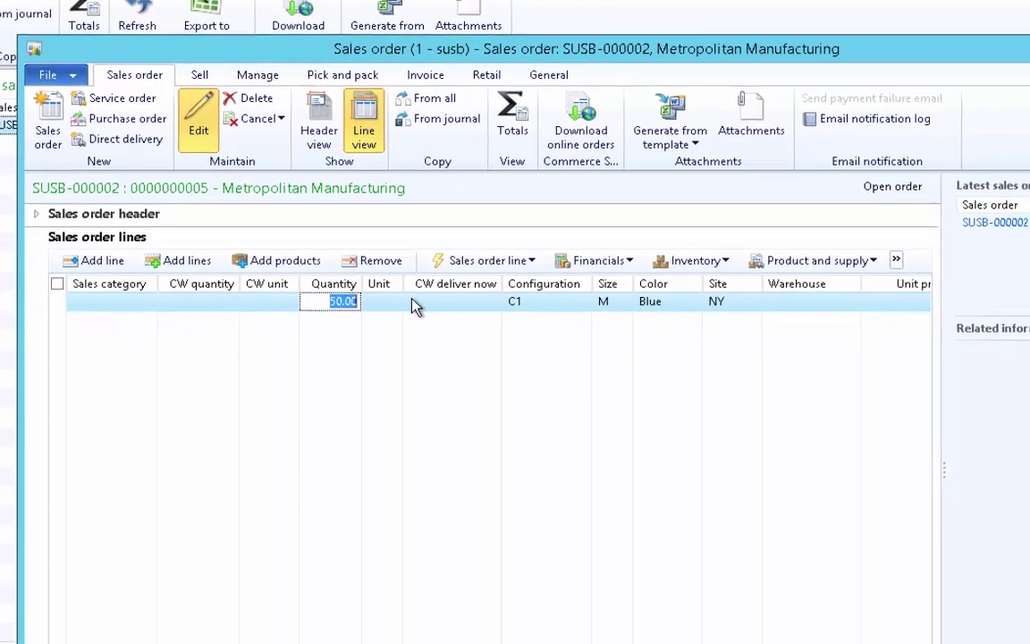
type("0")
key("Tab")
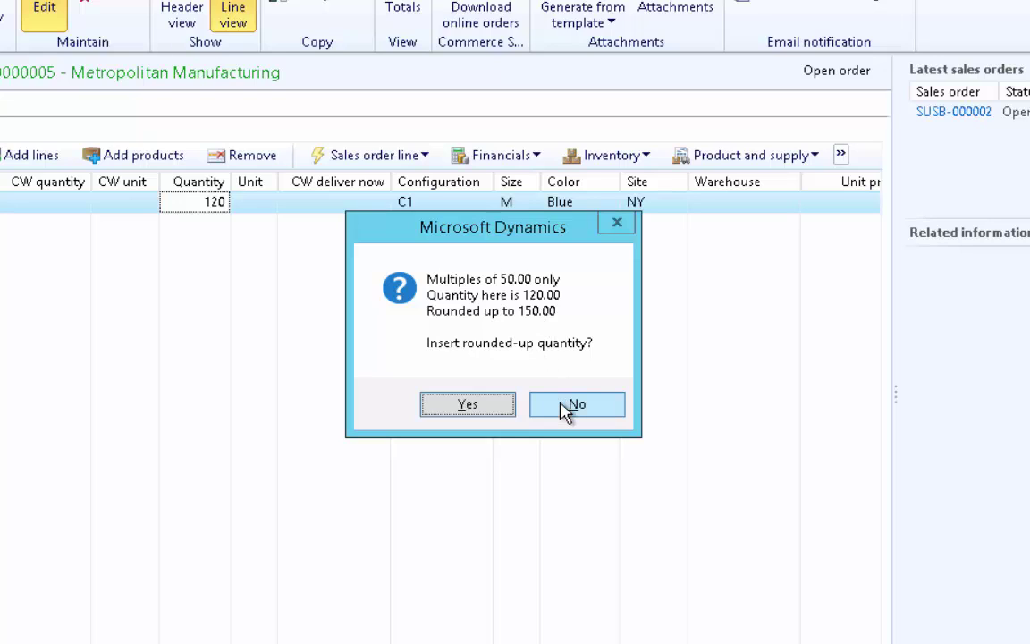
left_click(458, 412)
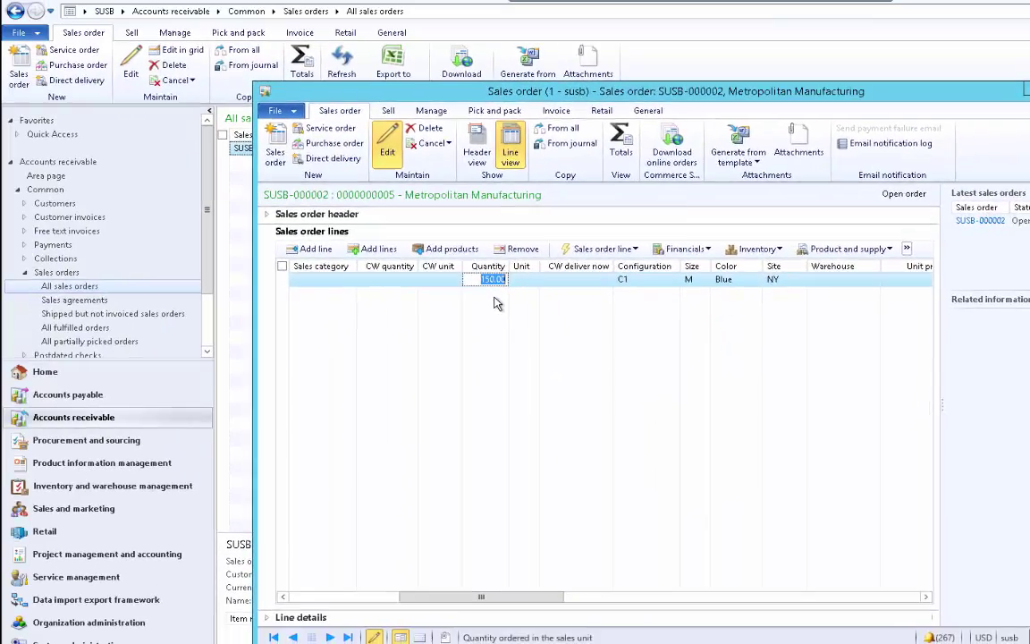
Close the sales order and open the list of all purchase orders in Accounts payable.
key("Escape")
left_click(104, 235)
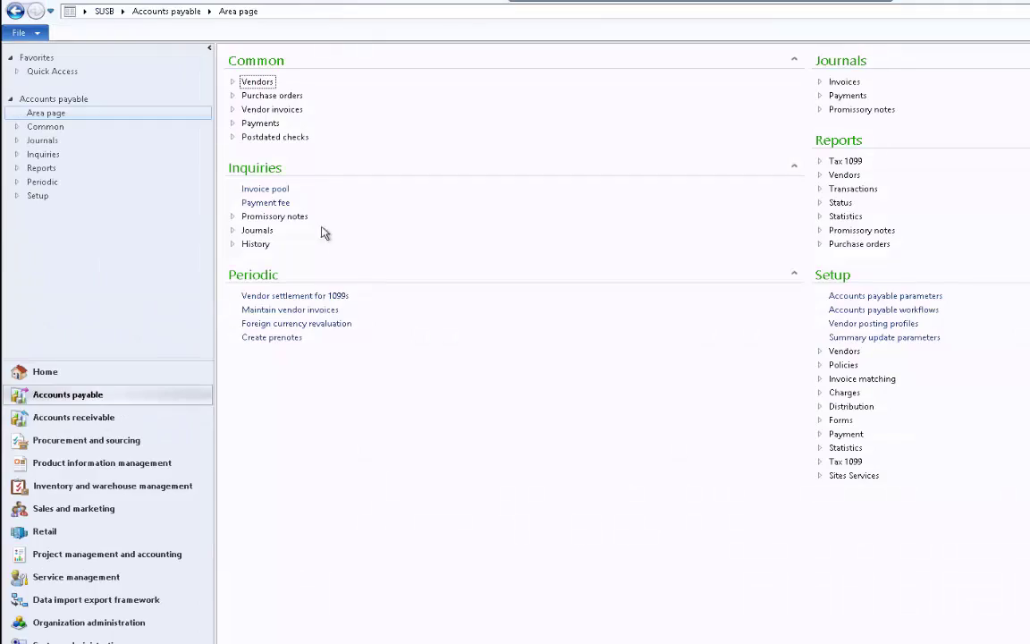
left_click(272, 95)
left_click(284, 98)
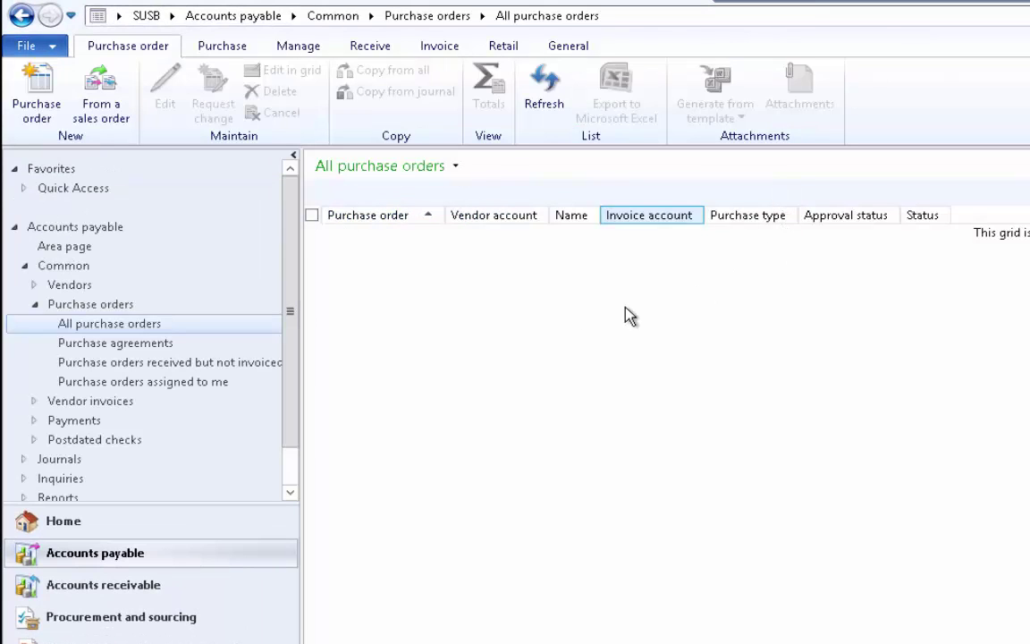
Create a purchase order for the vendor Economic Parts Supply, checking its general details before confirming.
left_click(55, 101)
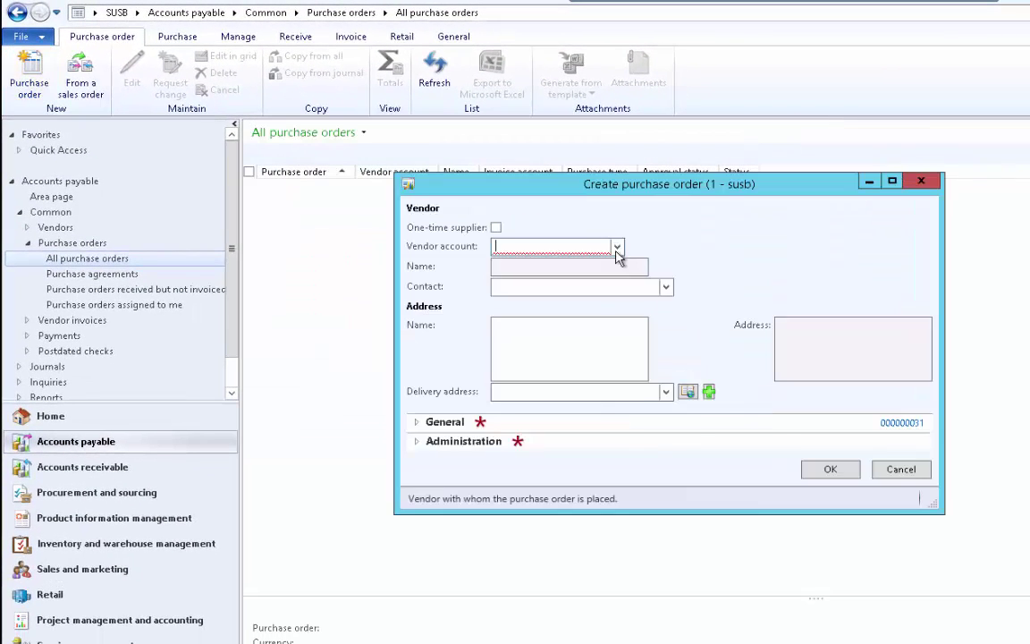
left_click(617, 249)
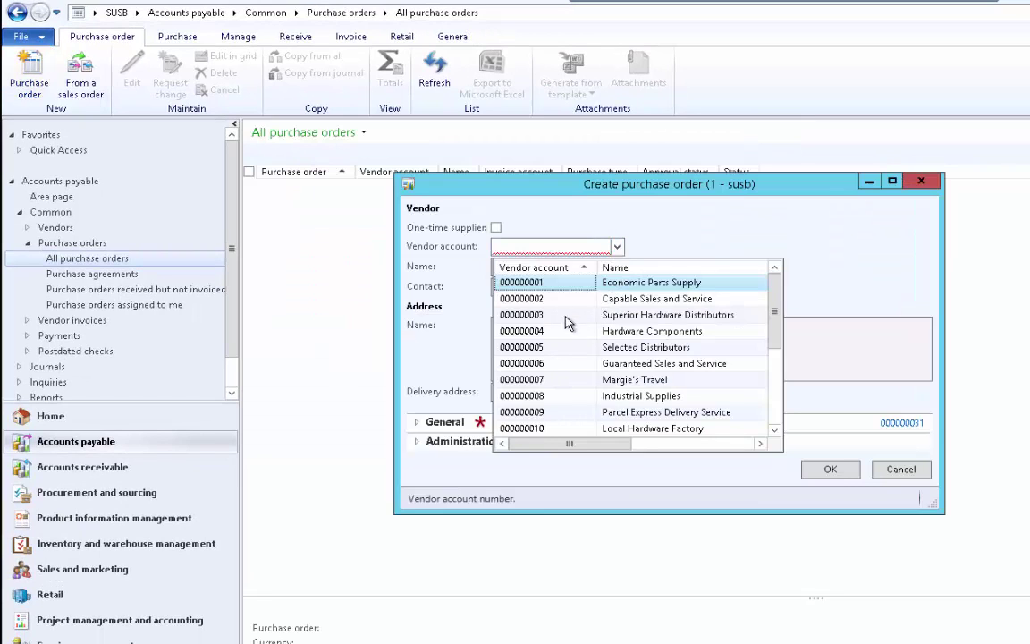
left_click(554, 284)
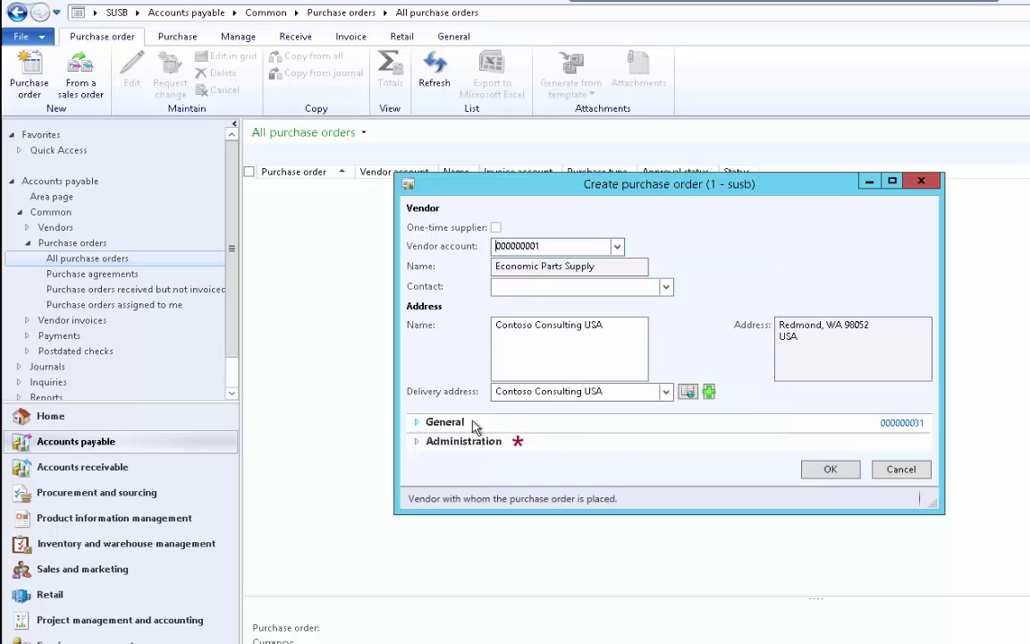
left_click(438, 421)
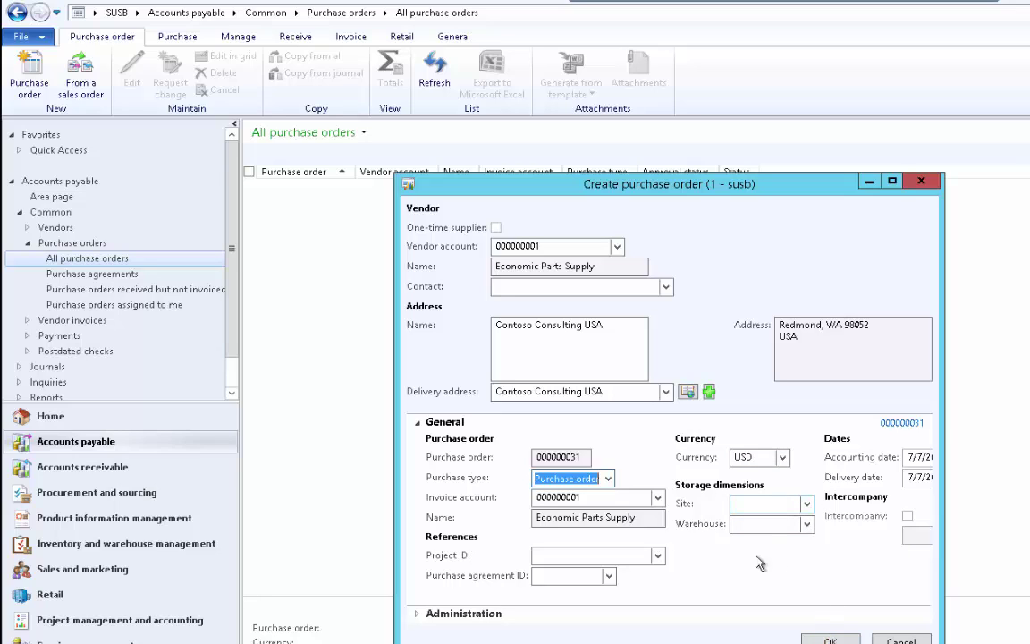
key("Return")
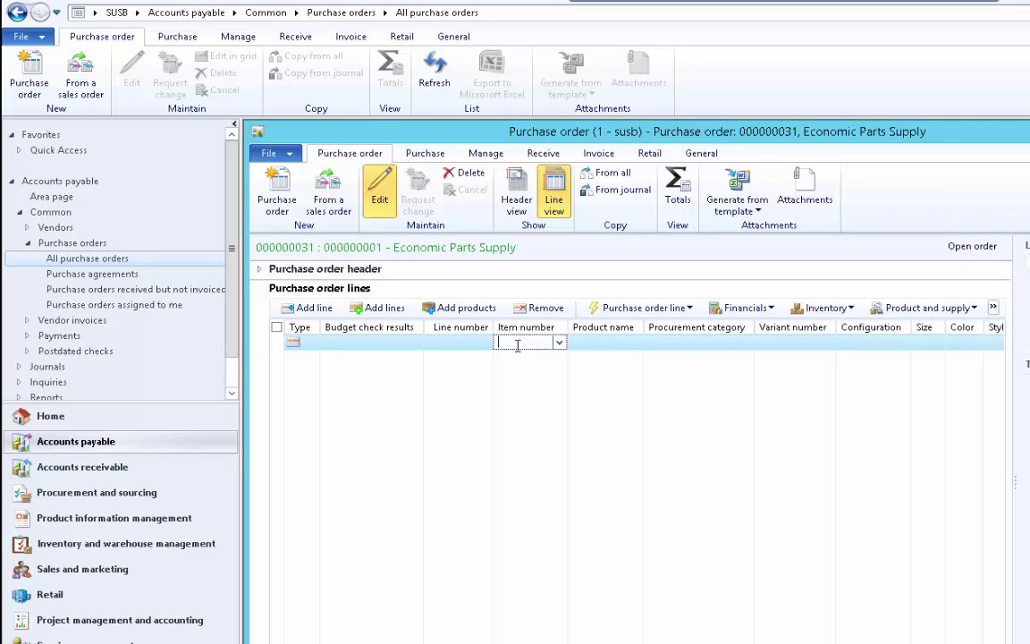
Enter item Bicycle-002 on the first purchase order line and close the order.
type("Bicycle-002")
key("Tab")
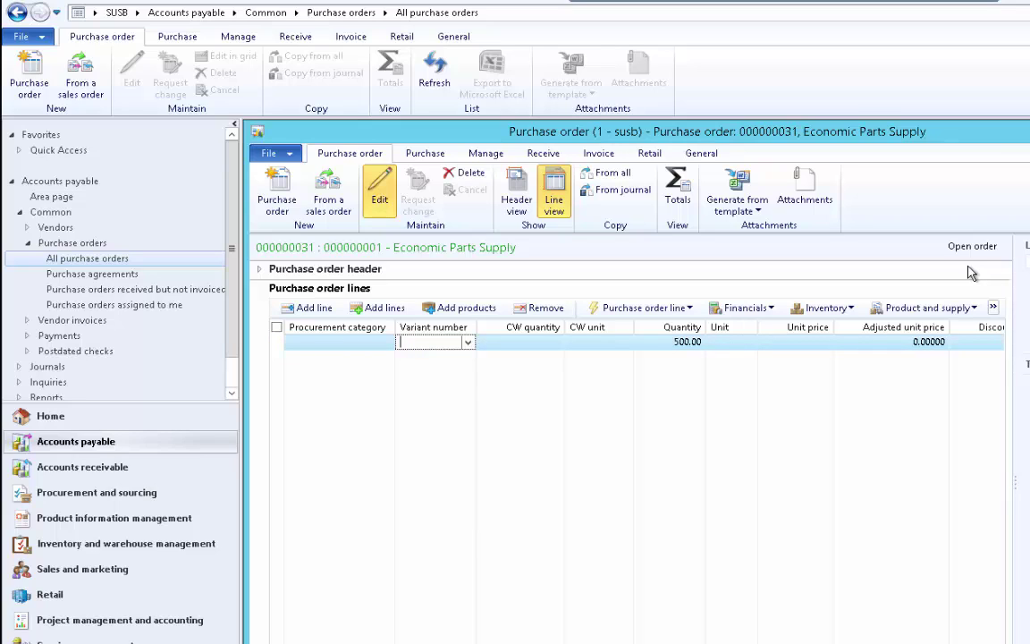
key("Escape")
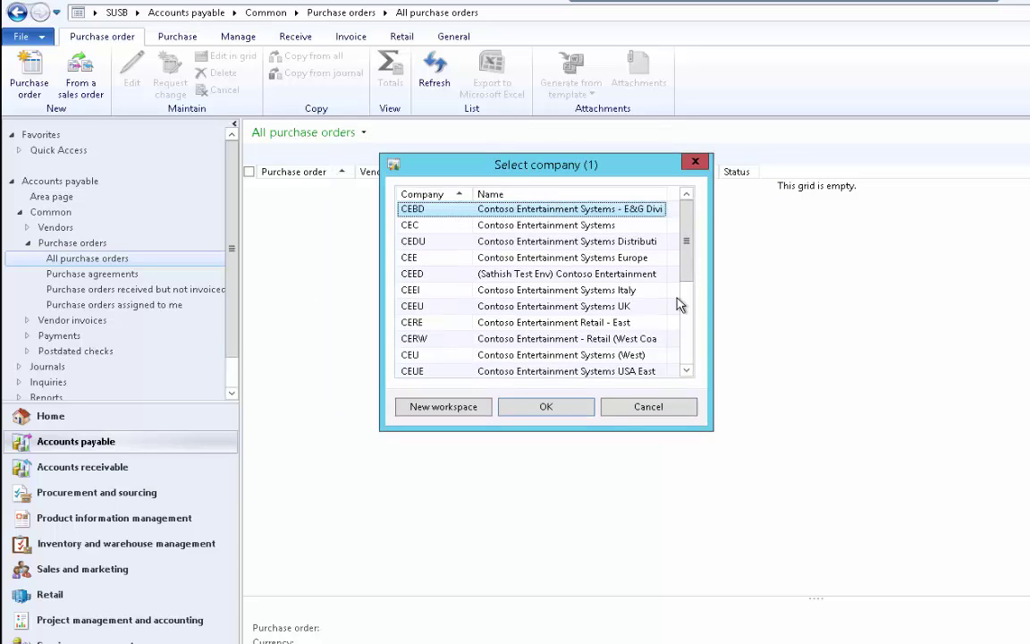
Switch to company CEE and open its released products list in Product information management.
left_click(434, 258)
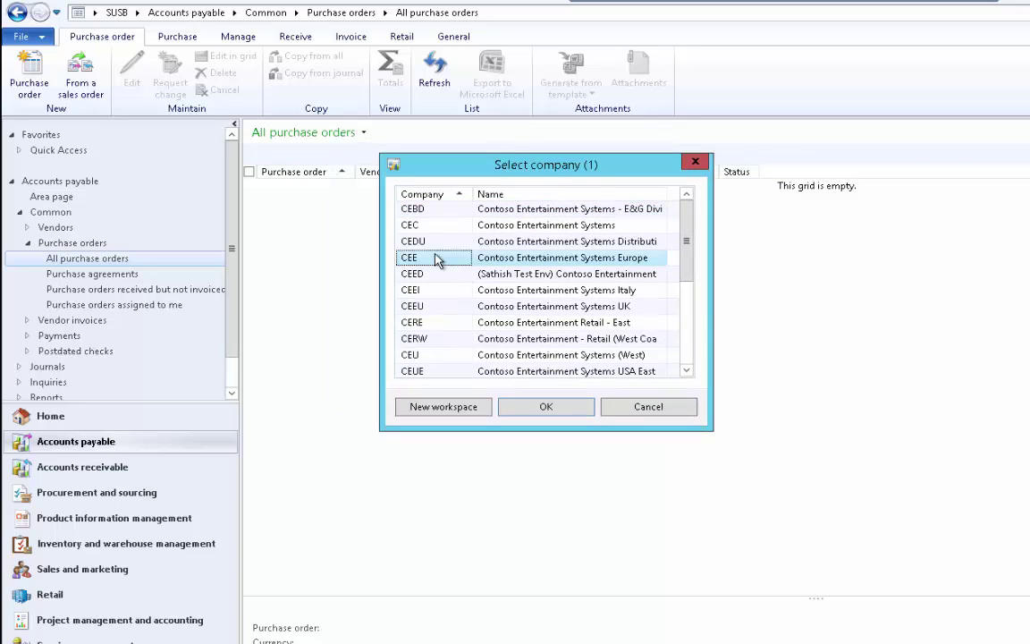
left_click(543, 404)
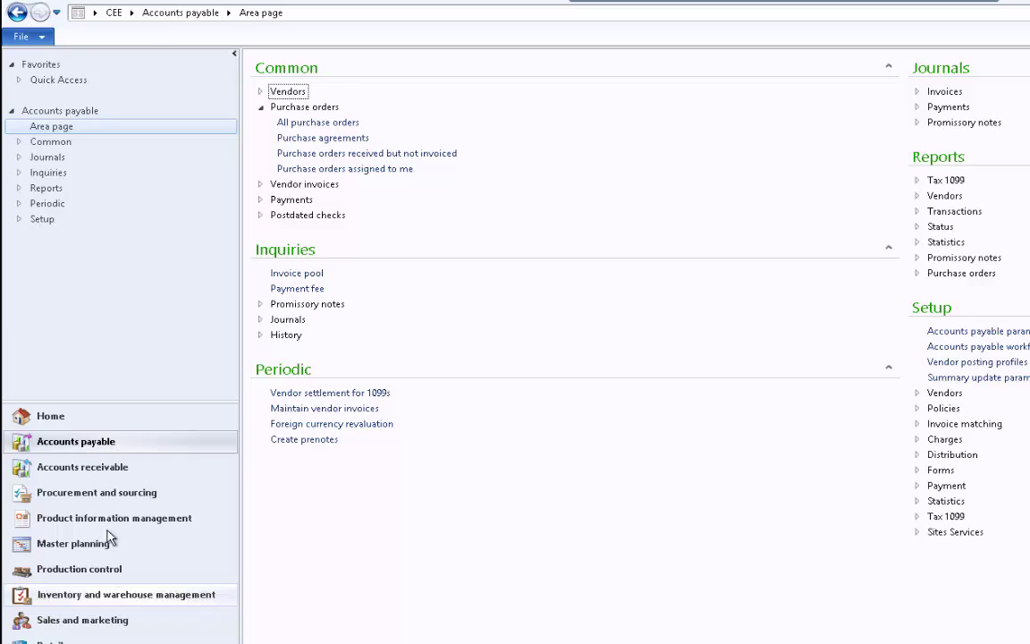
left_click(80, 520)
left_click(304, 153)
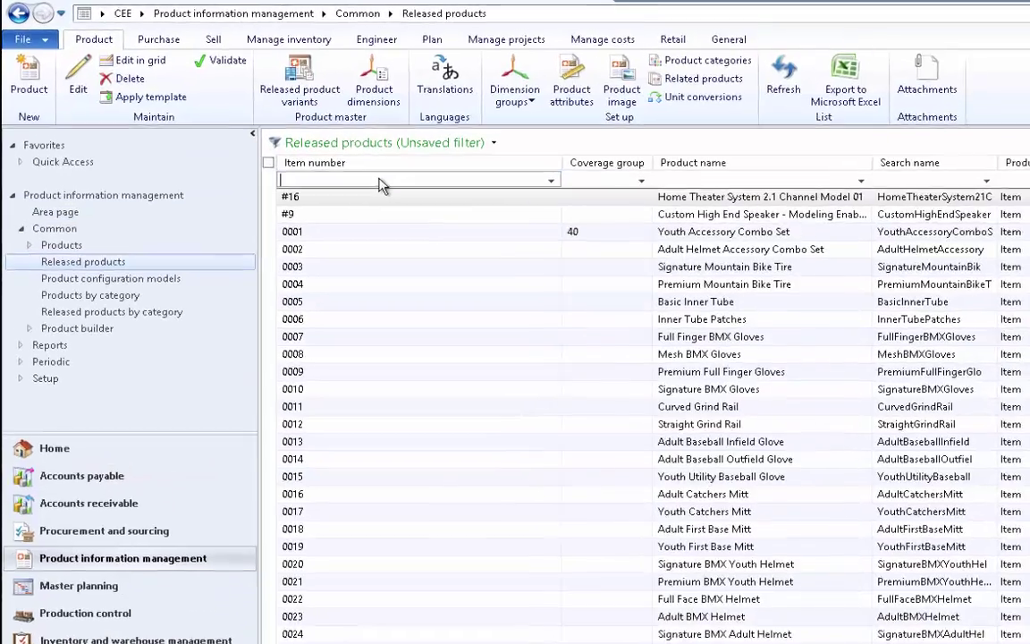
Filter the released products by item number with Bi*.
type("Bik")
key("BackSpace")
key("BackSpace")
key("BackSpace")
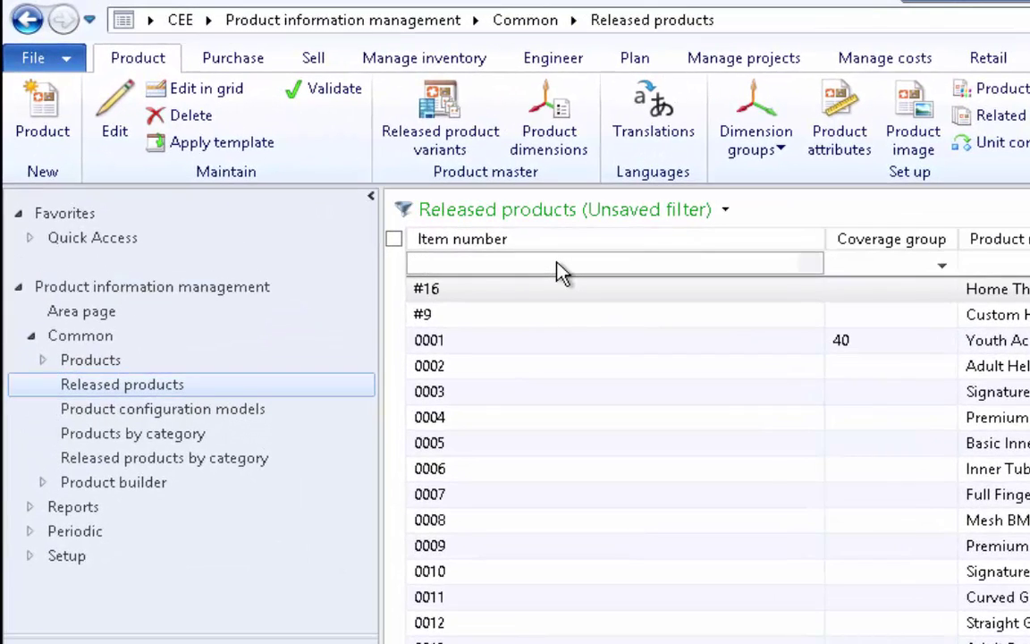
type("Bi*")
key("Return")
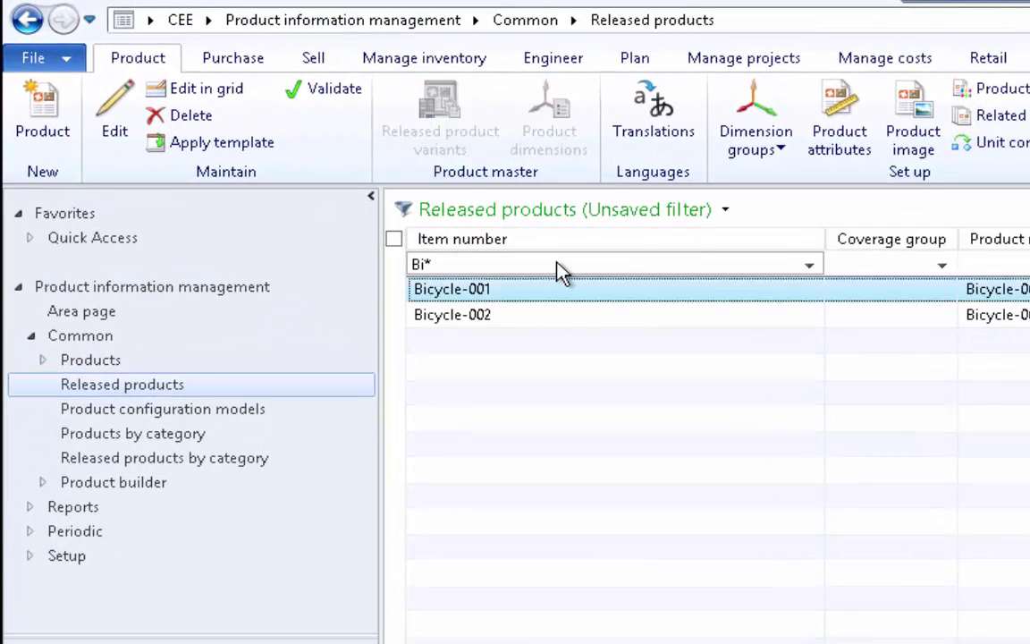
Open the site specific order settings for Bicycle-002.
left_click(572, 318)
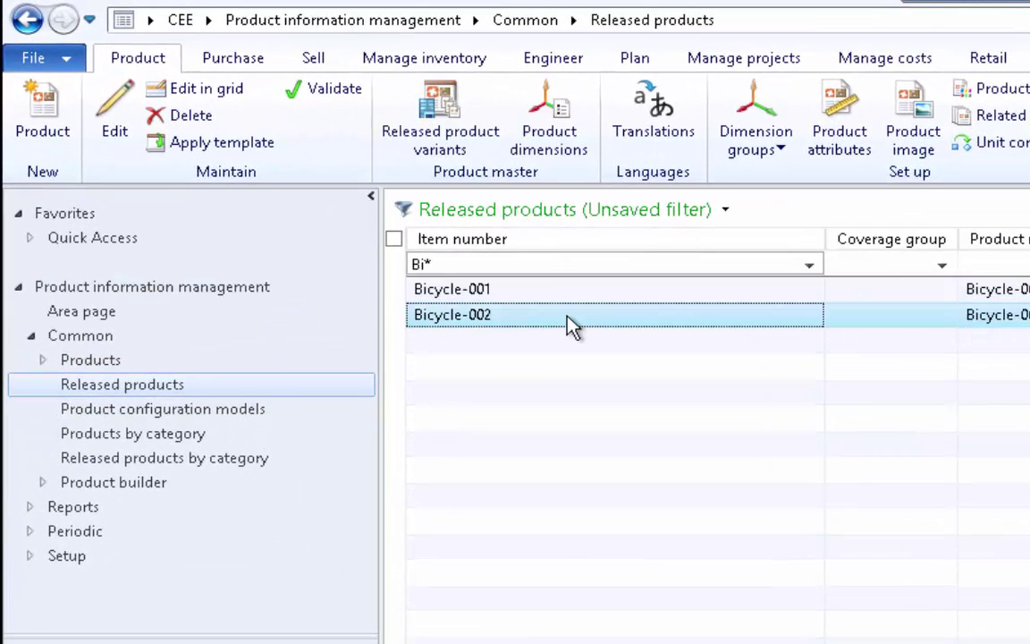
left_click(451, 63)
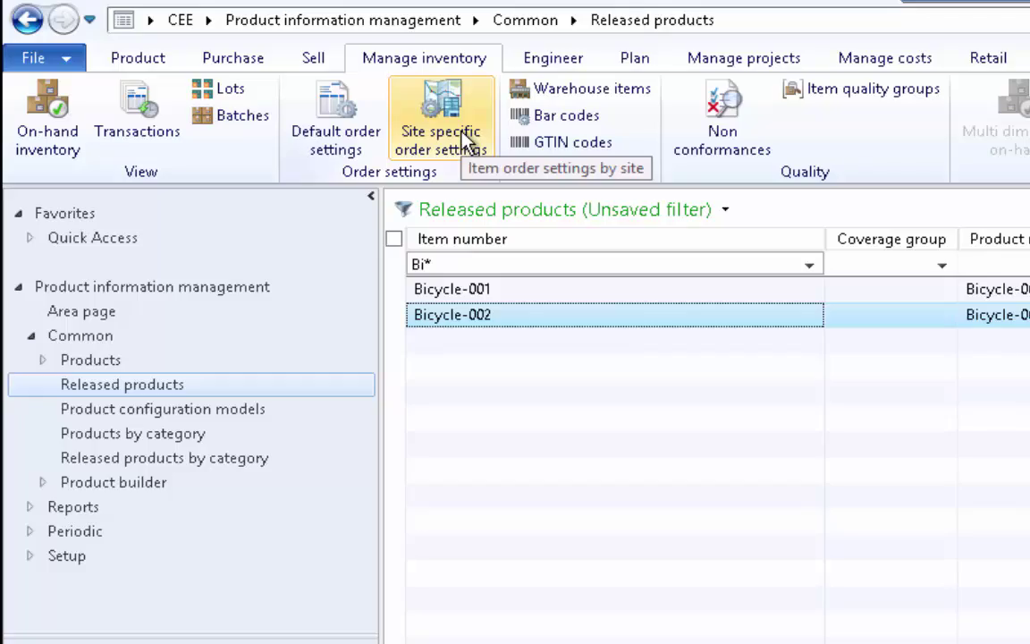
left_click(462, 134)
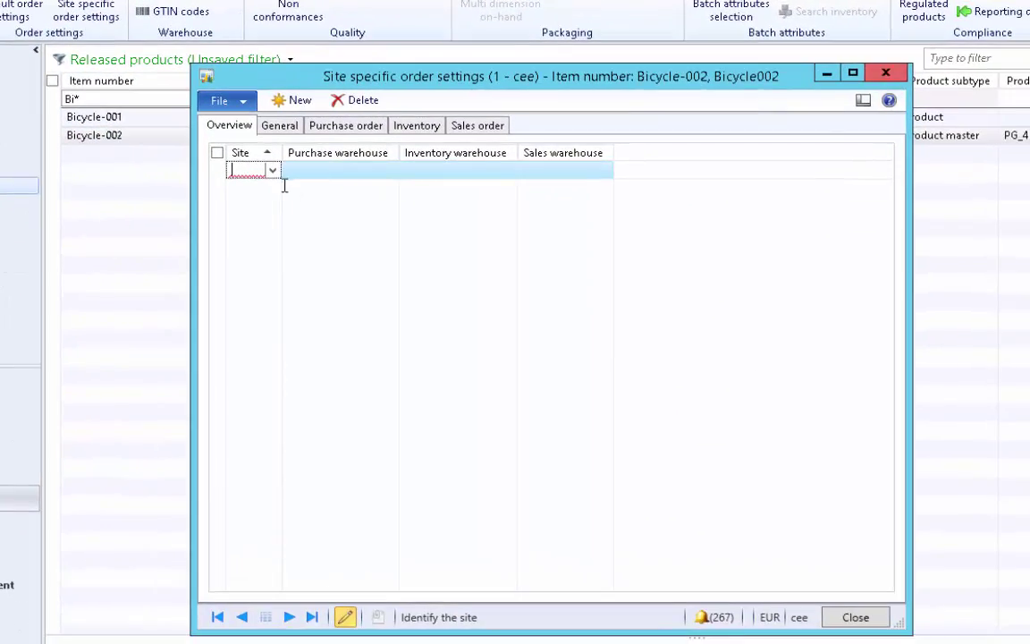
Set up site Berlin for Bicycle-002 with B-Main as the purchase, inventory and sales warehouse.
left_click(272, 171)
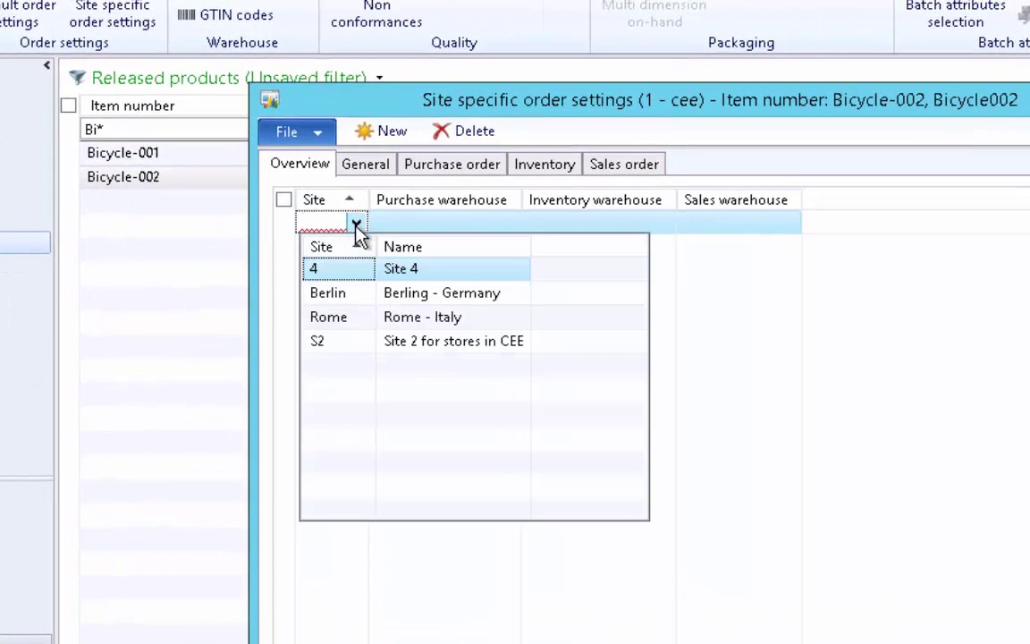
left_click(350, 303)
left_click(498, 223)
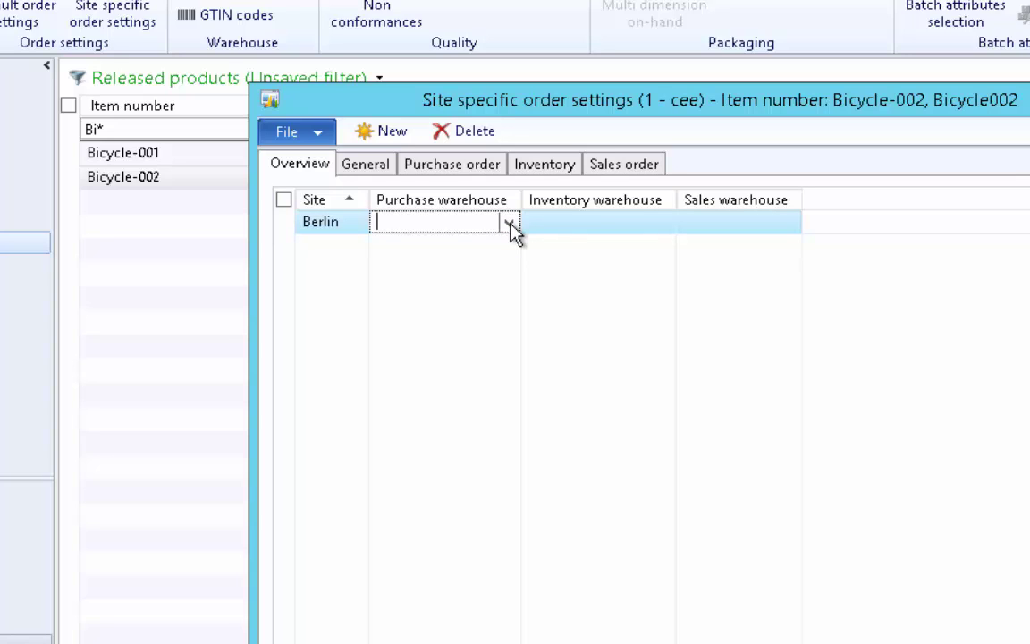
left_click(510, 223)
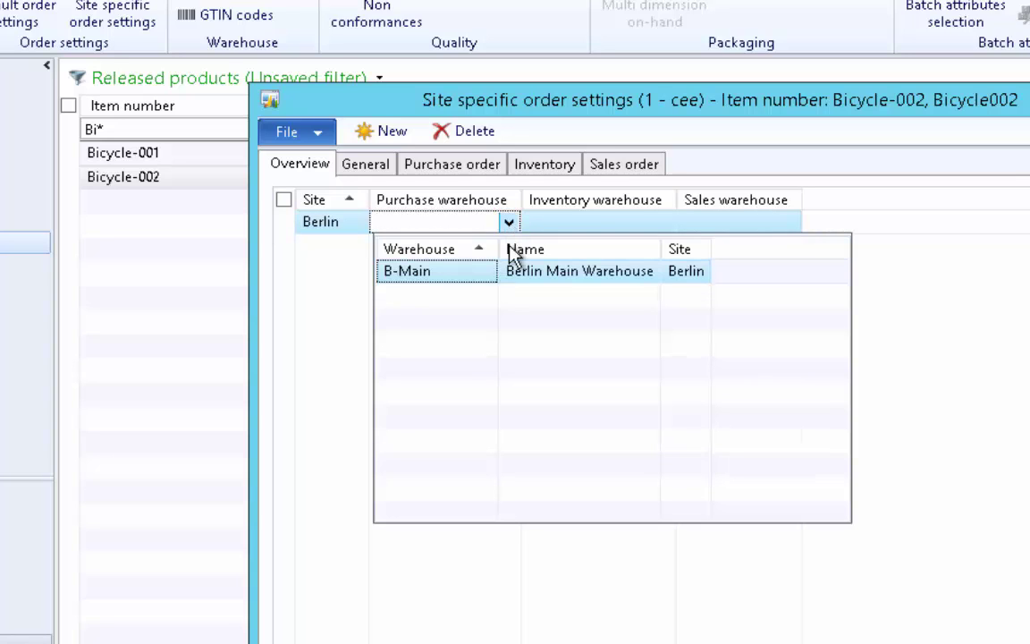
left_click(457, 272)
left_click(639, 222)
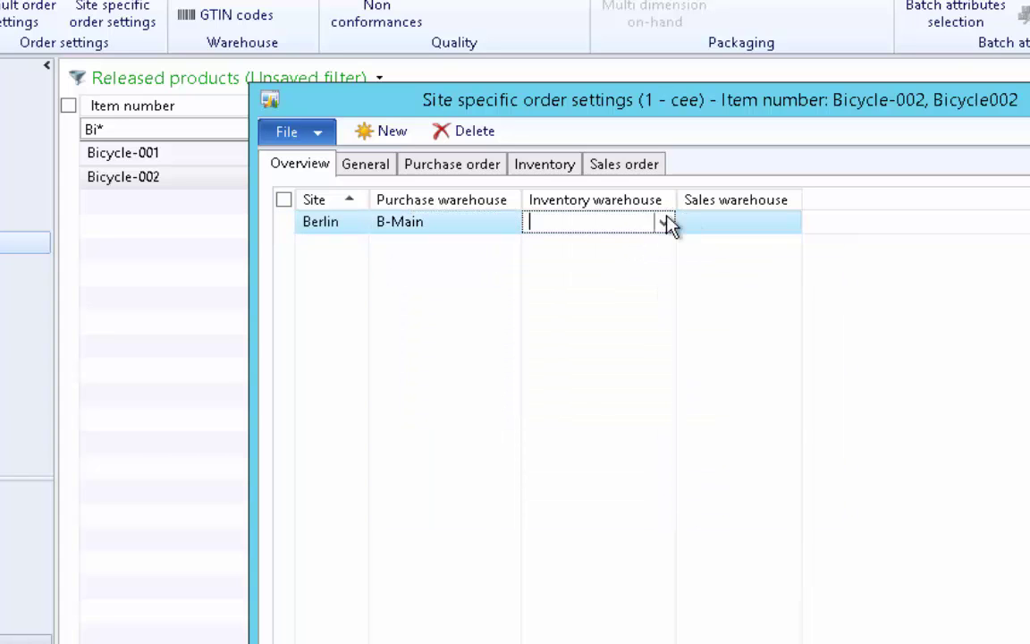
left_click(663, 223)
left_click(644, 272)
left_click(777, 222)
left_click(788, 223)
left_click(724, 273)
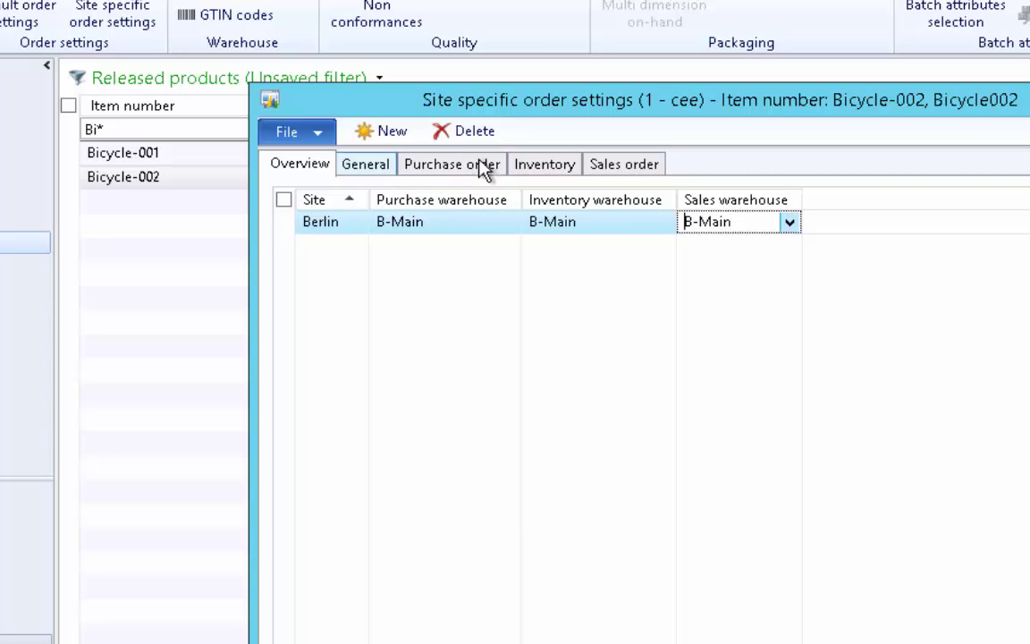
Override Berlin's sales order settings with a standard order quantity of 2000 and save the record.
left_click(609, 170)
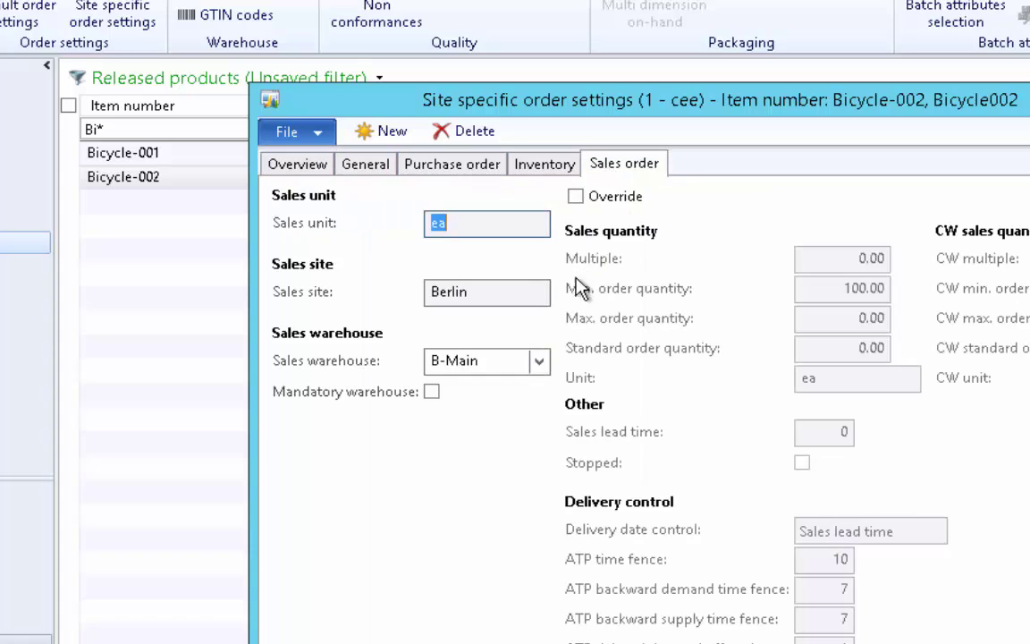
left_click(576, 197)
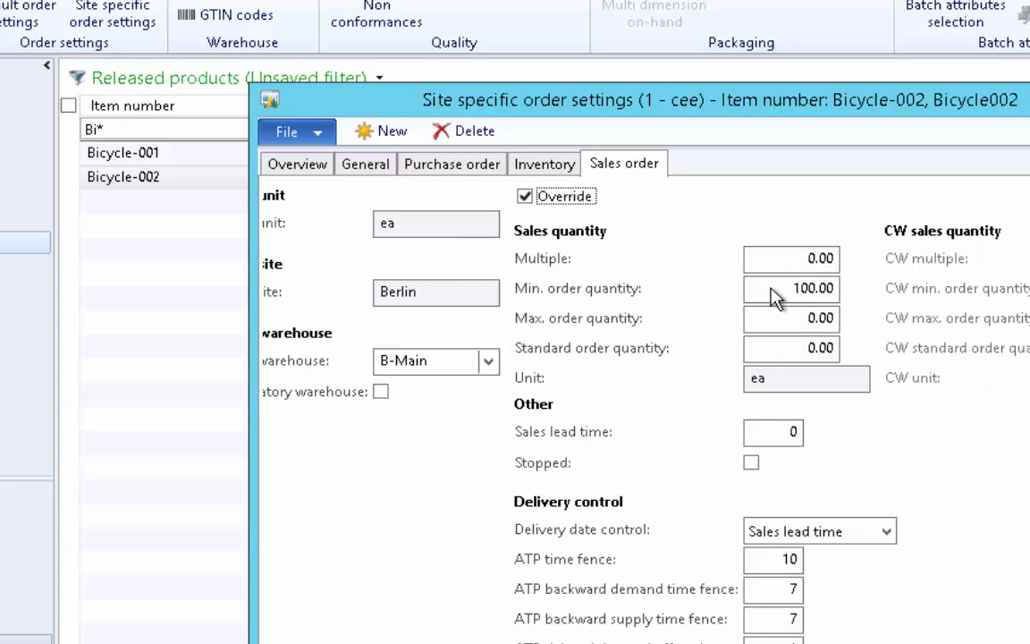
left_click(782, 286)
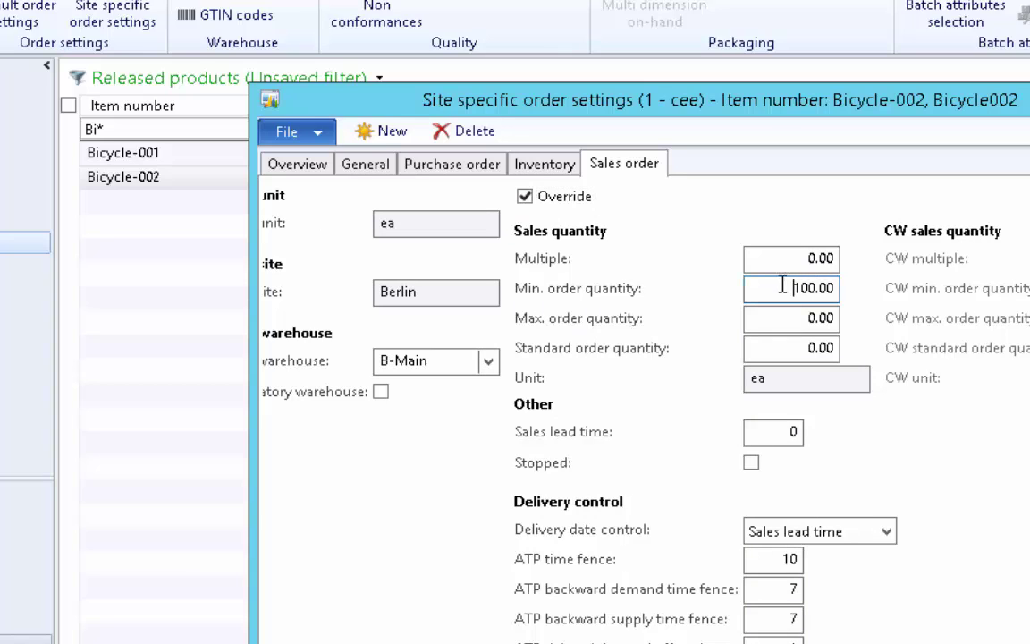
double_click(812, 287)
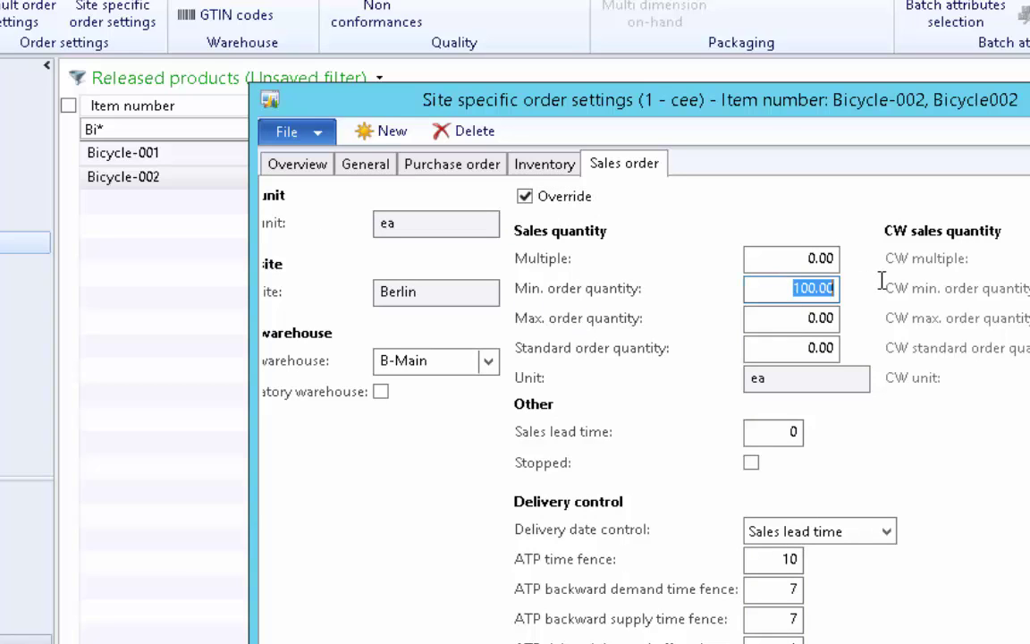
left_click(798, 319)
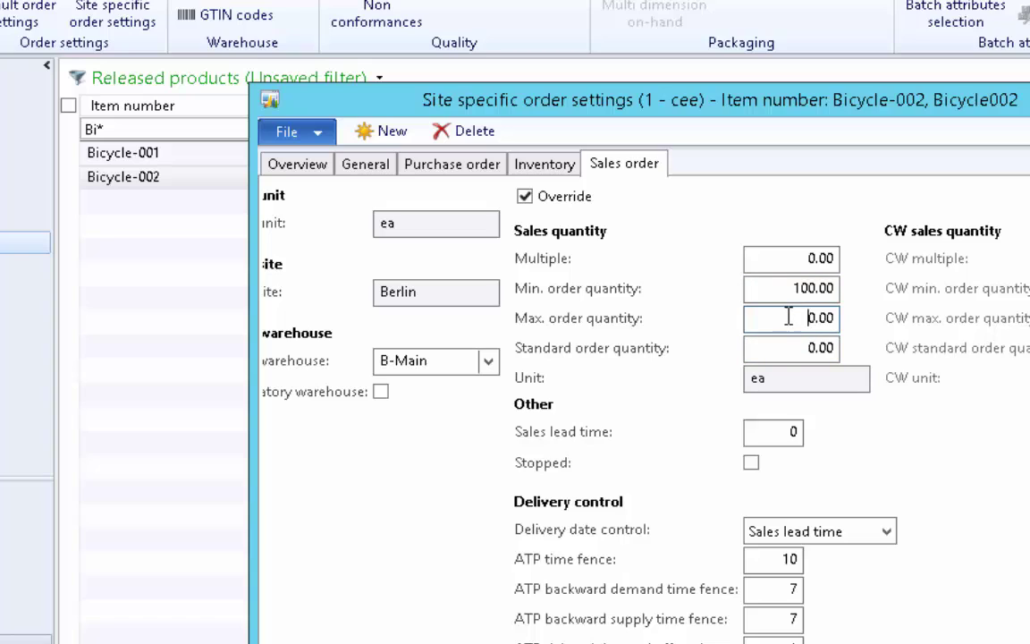
left_click(754, 345)
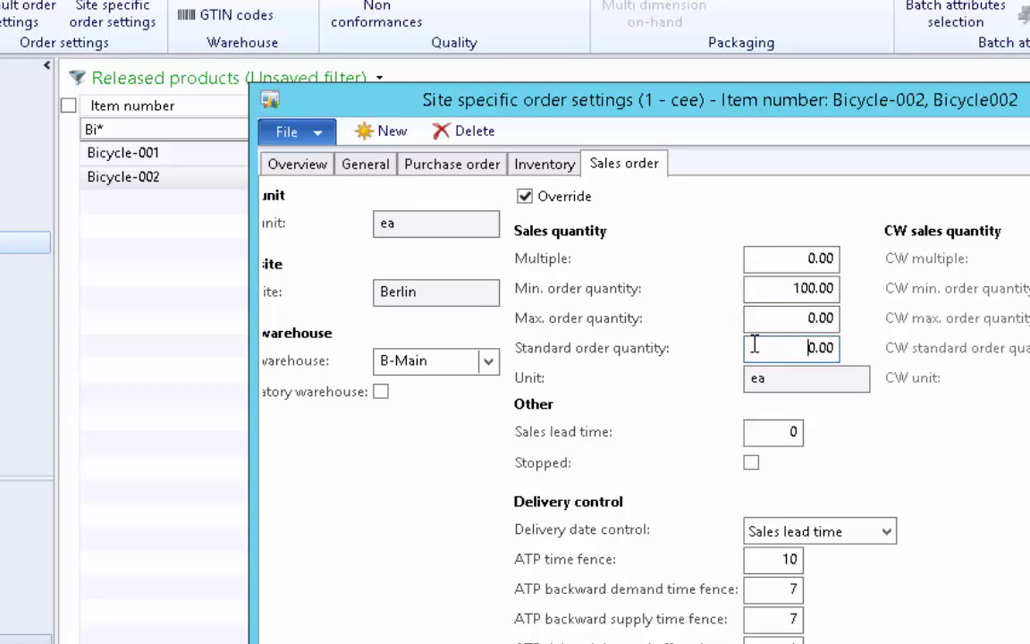
type("200")
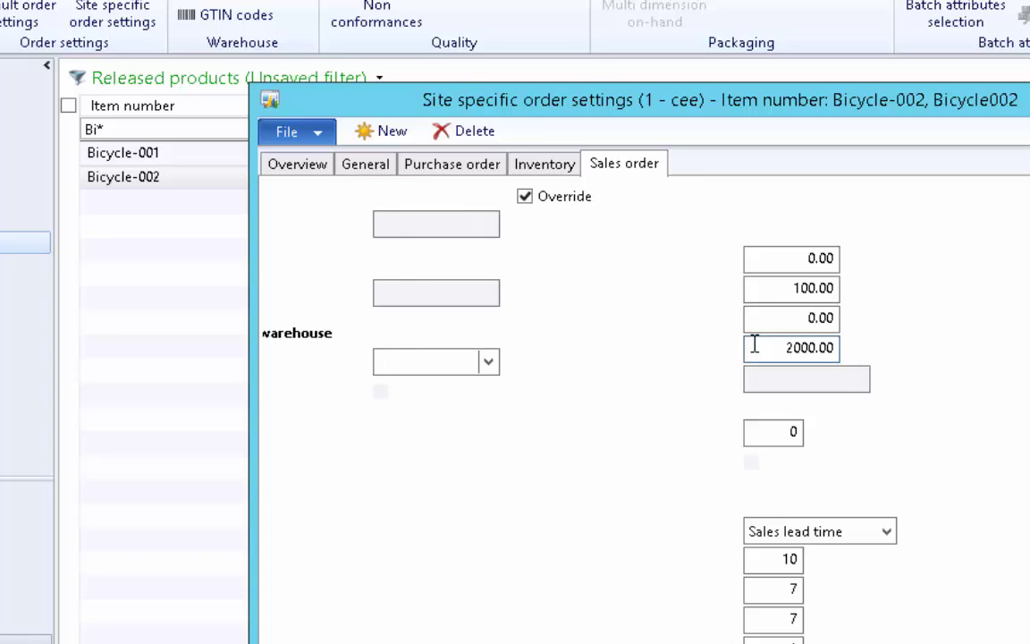
key("ctrl+s")
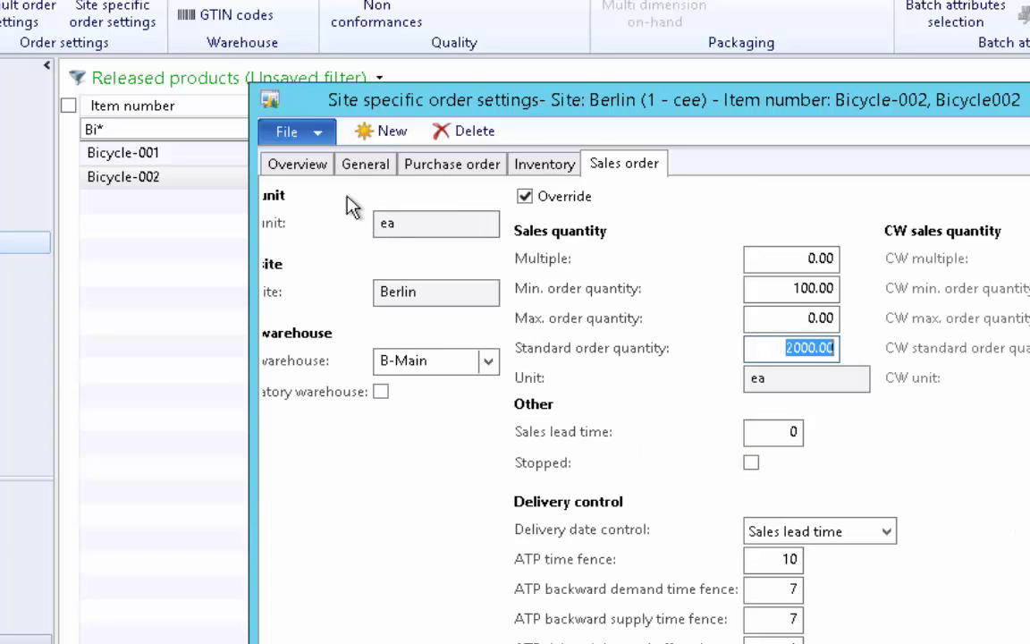
Add site Rome to the Bicycle-002 site specific settings with R-Main as the purchase, inventory and sales warehouse.
left_click(300, 164)
left_click(388, 135)
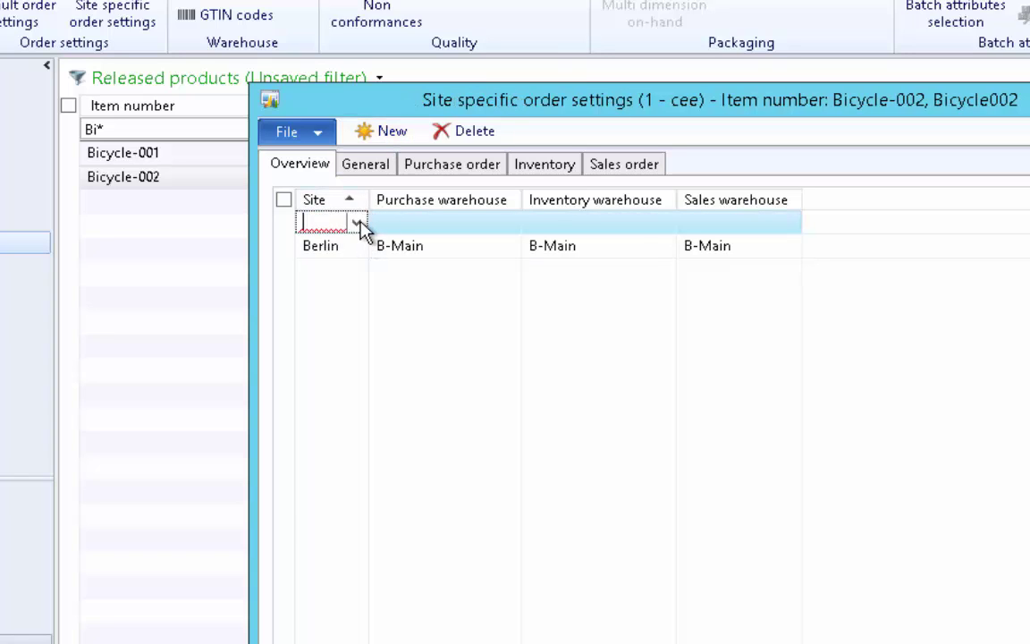
left_click(360, 224)
left_click(347, 324)
key("Tab")
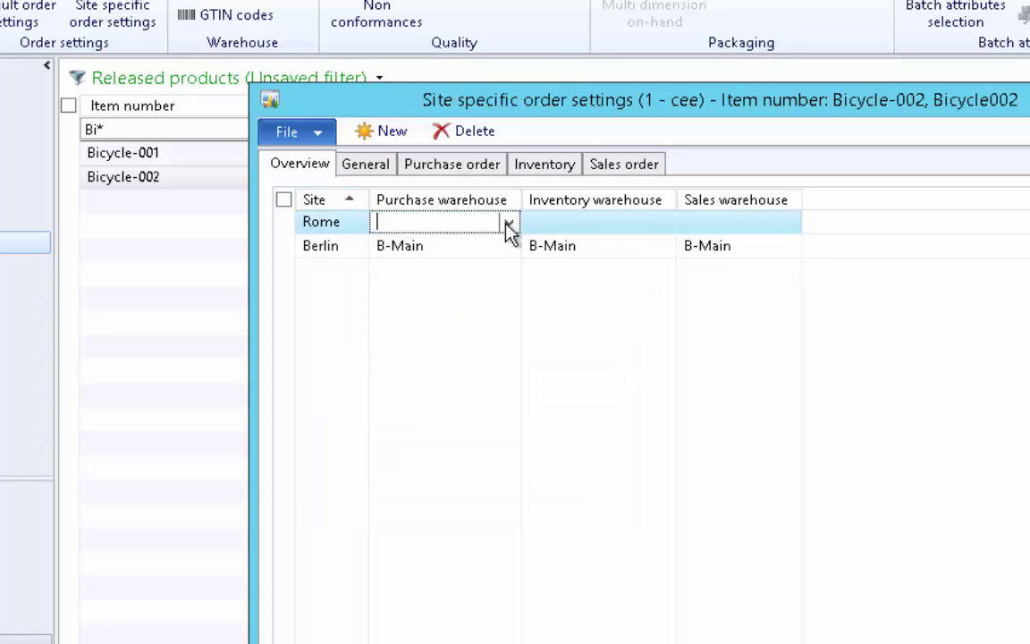
left_click(508, 223)
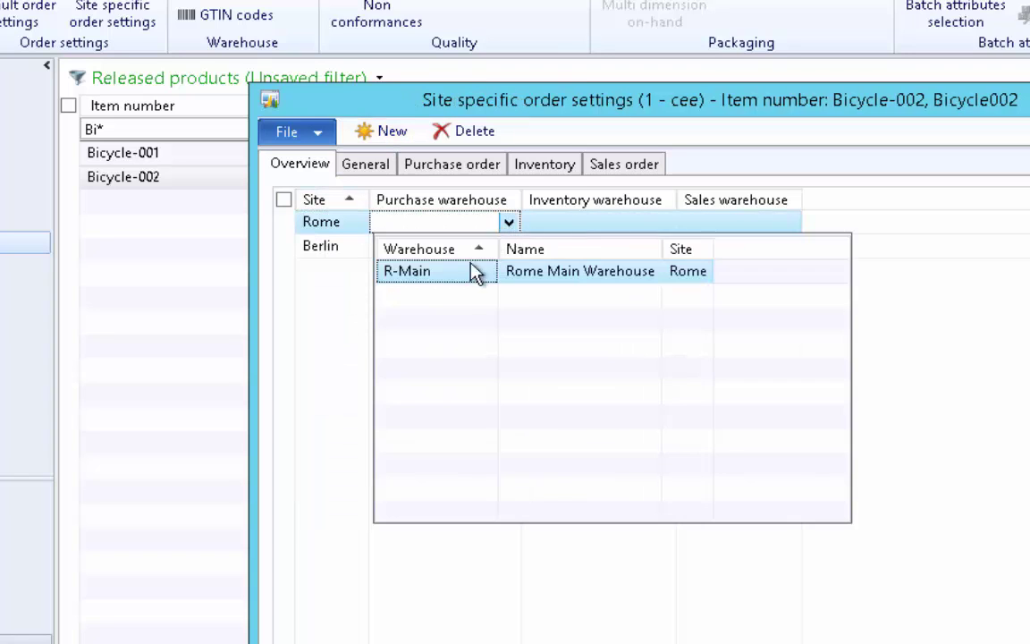
left_click(528, 271)
left_click(664, 222)
left_click(663, 222)
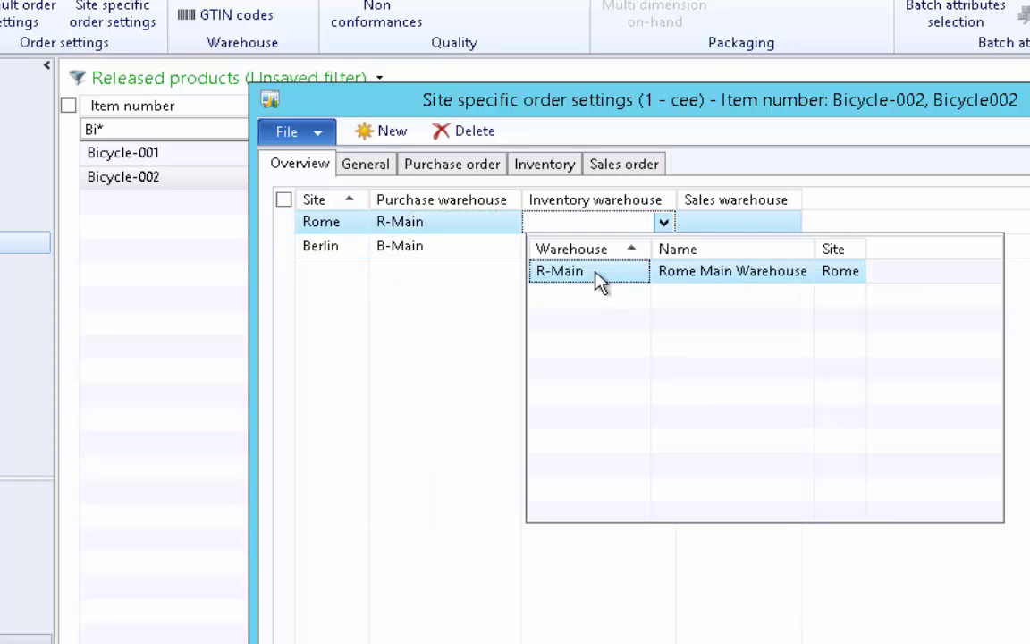
left_click(747, 273)
left_click(742, 221)
left_click(788, 221)
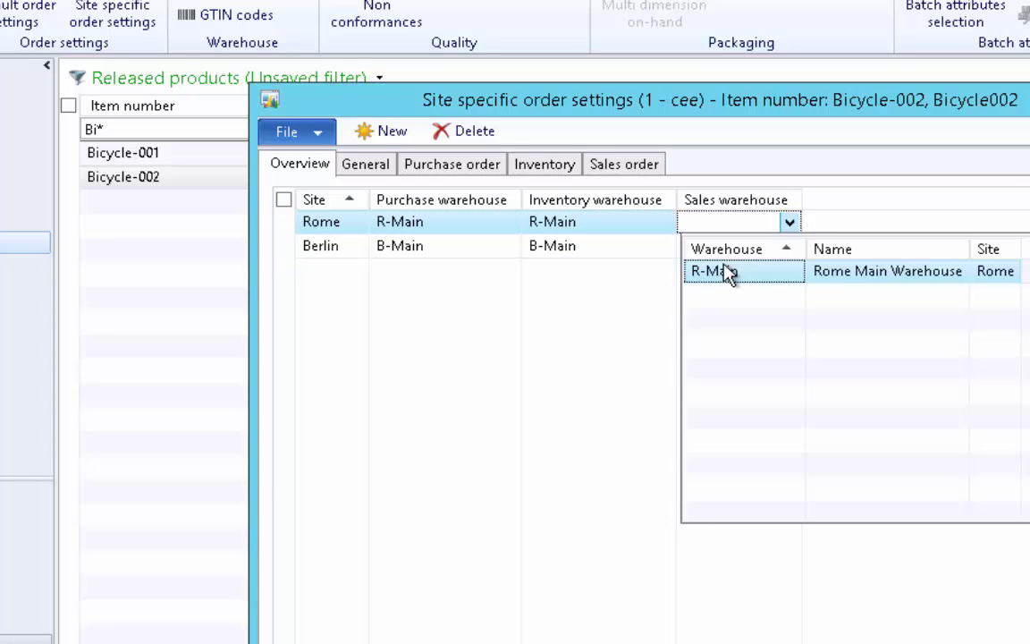
left_click(714, 271)
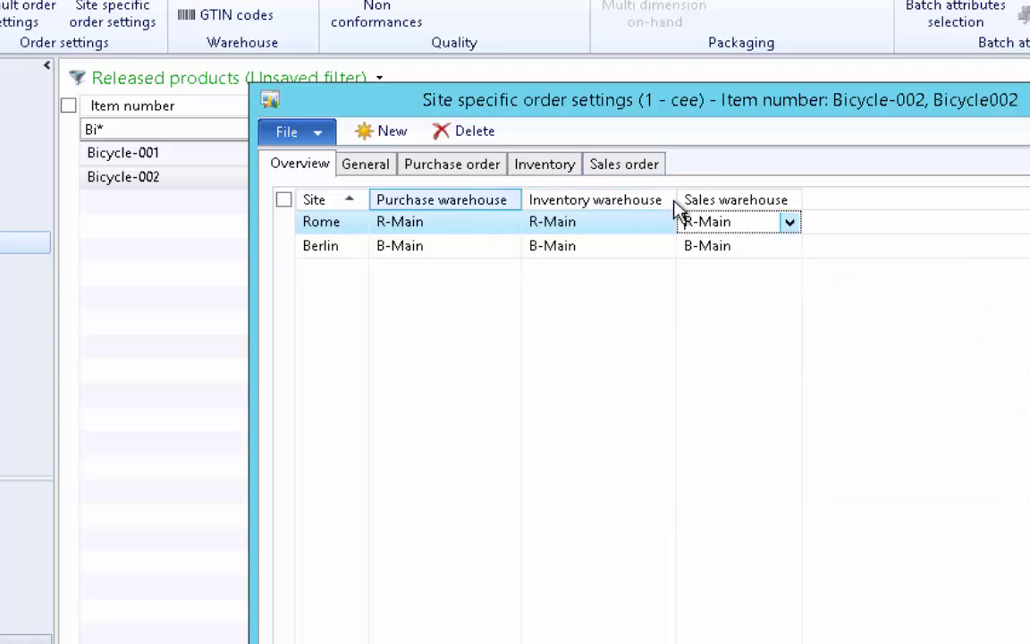
Override Rome's purchase order settings with a maximum order quantity of 8000 and a minimum order quantity of 200.
left_click(472, 166)
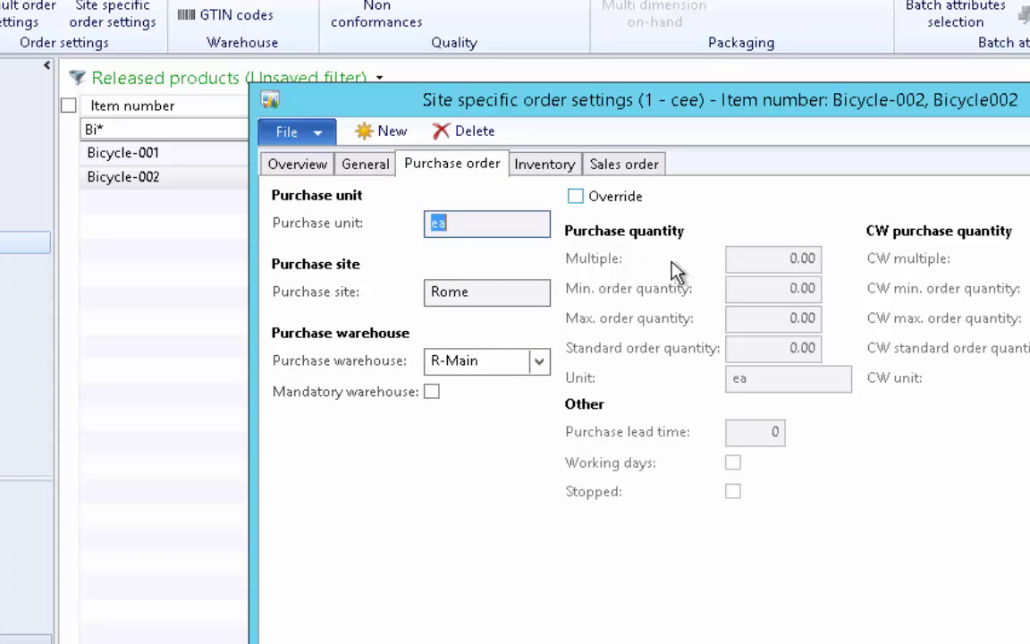
left_click(575, 196)
left_click(762, 318)
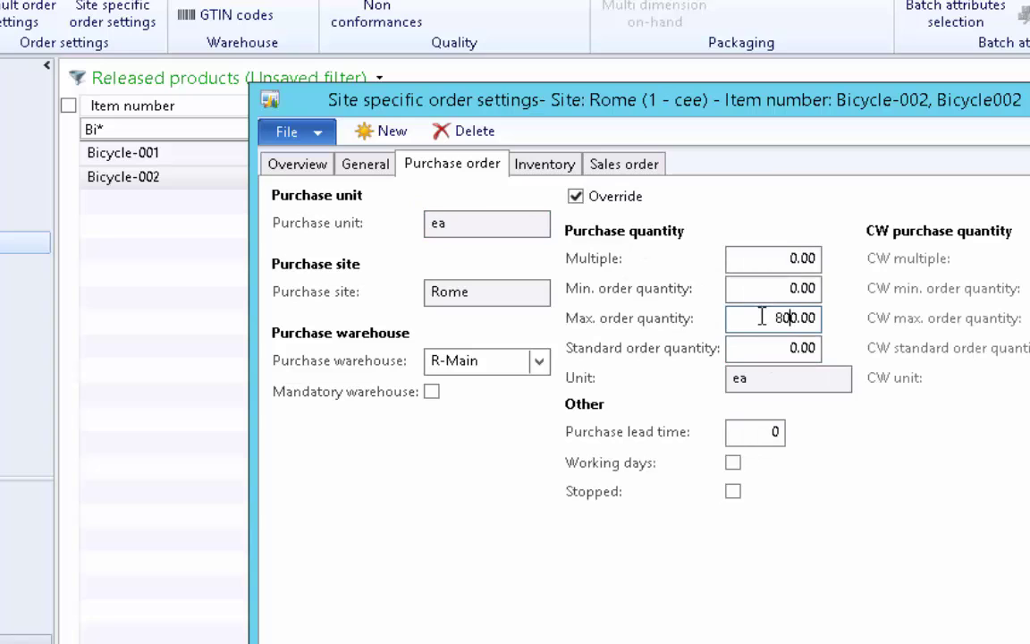
type("800")
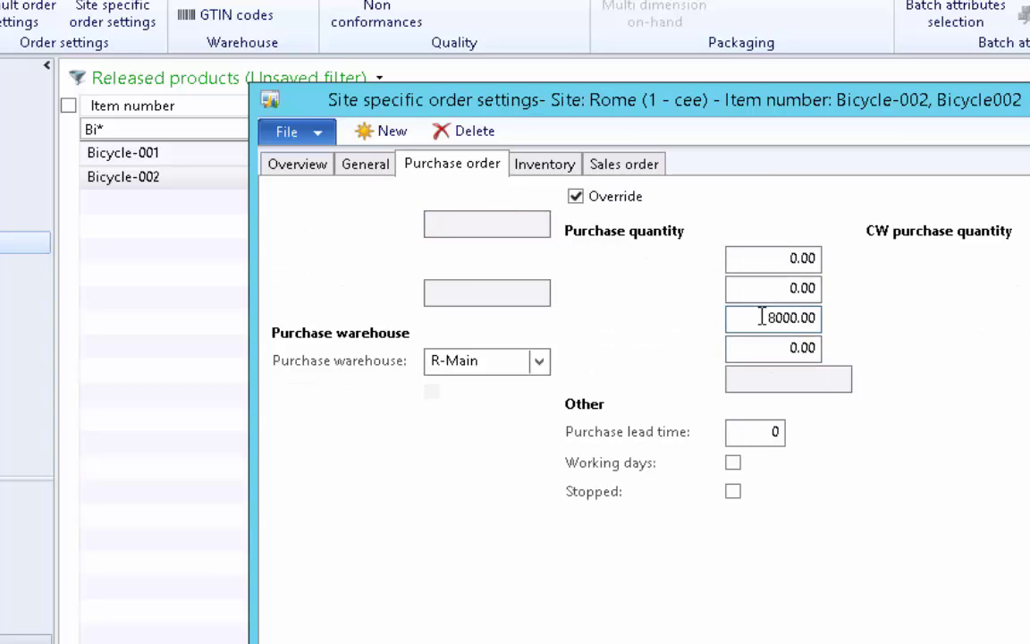
double_click(761, 318)
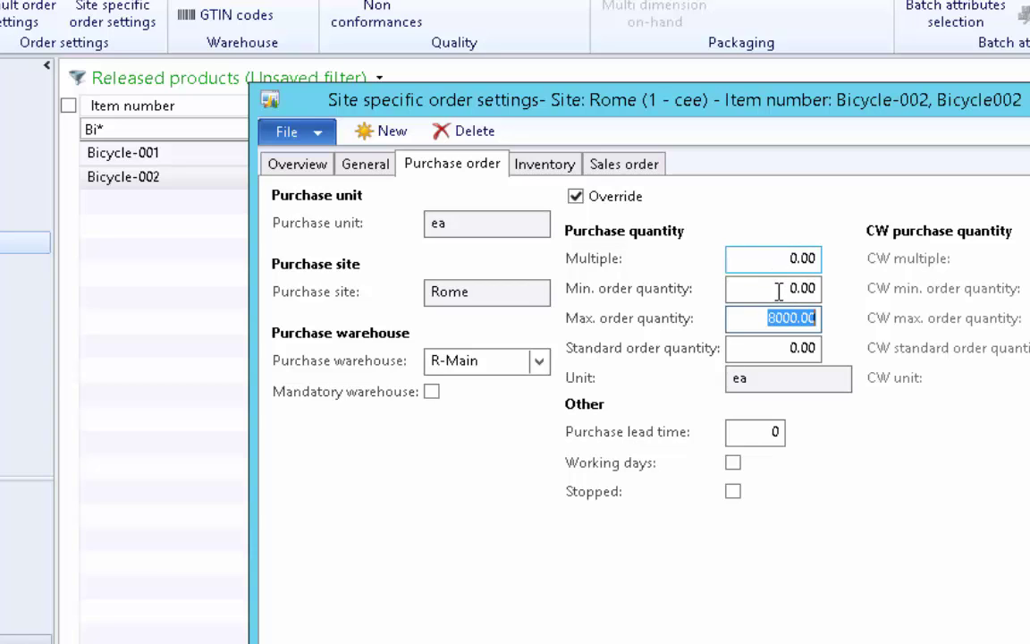
left_click(779, 289)
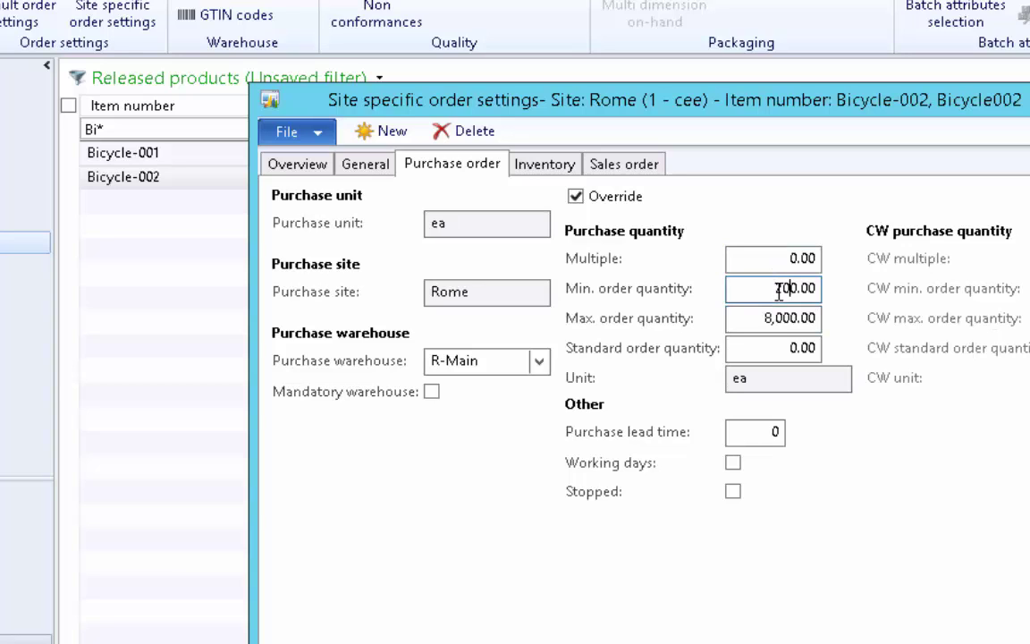
double_click(731, 287)
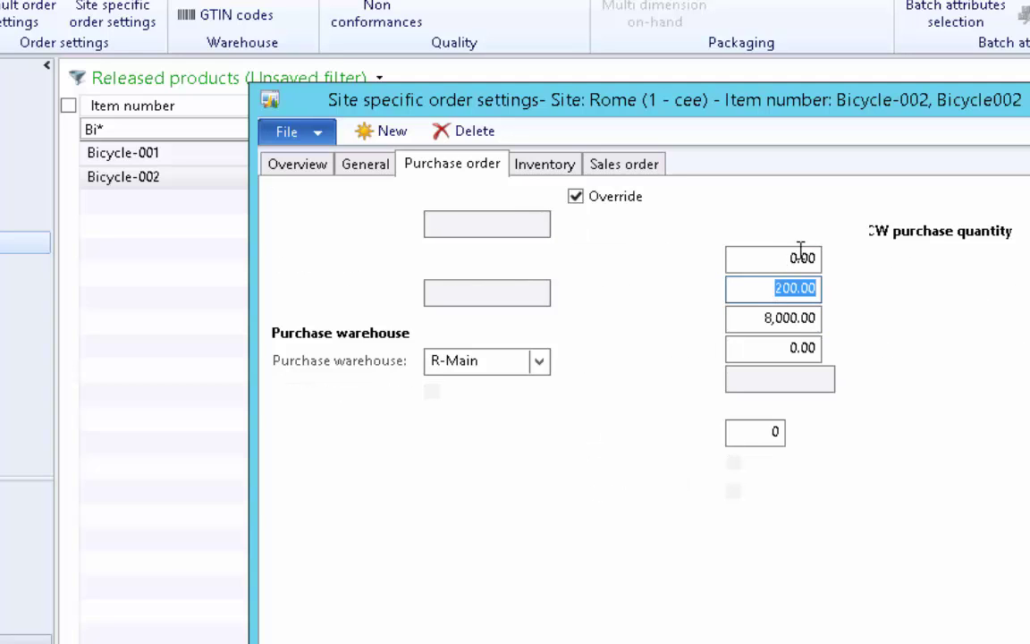
Review the Berlin and Rome rows in the site overview and close the site specific order settings.
left_click(298, 166)
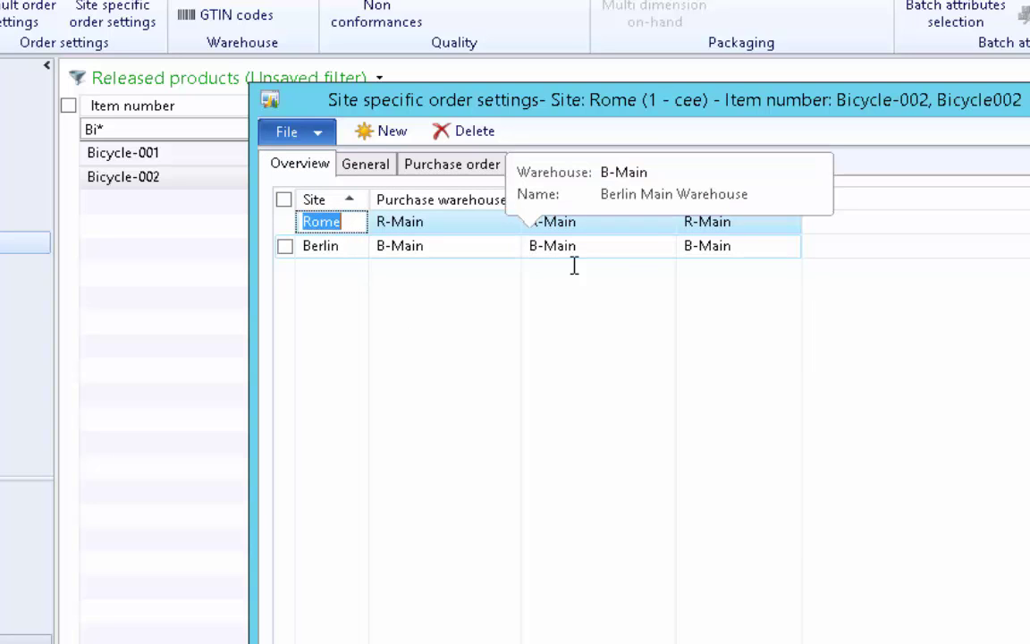
left_click(498, 245)
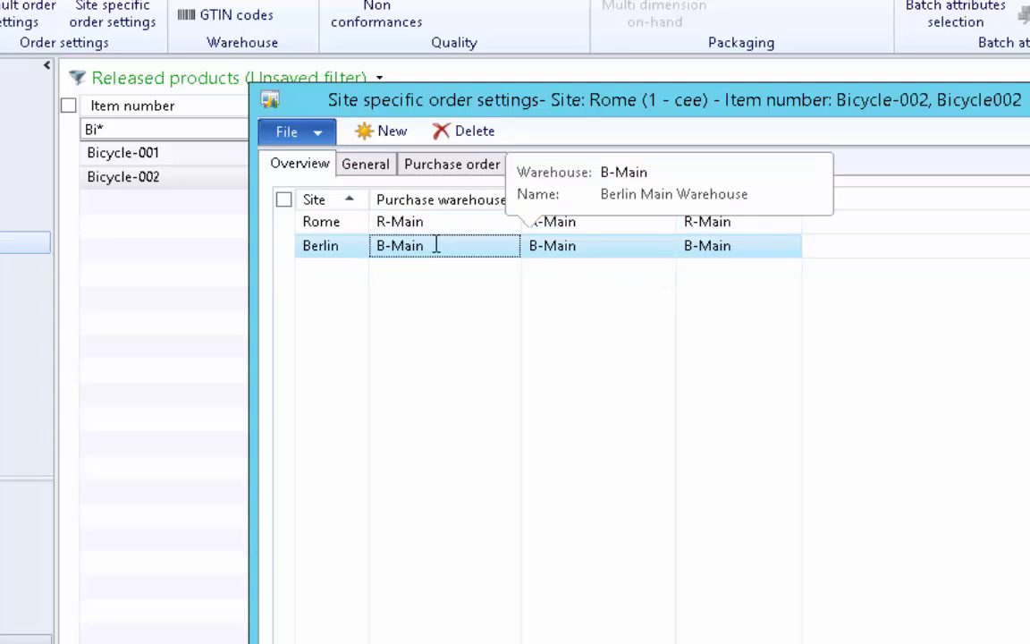
left_click(338, 229)
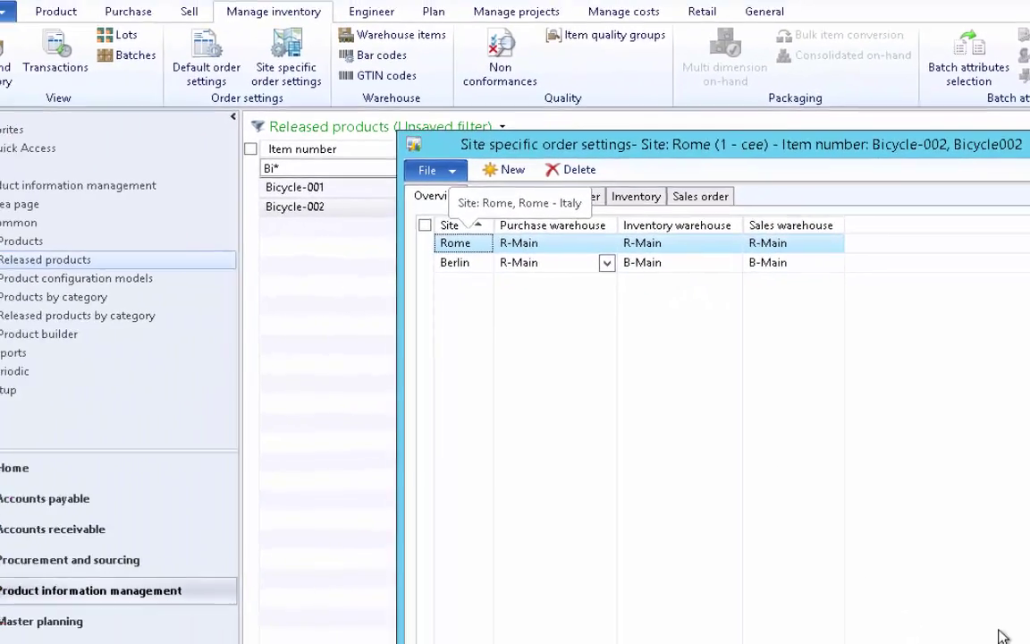
key("Escape")
Create a sales order for Hotel Germany from the list of all sales orders in accounts receivable.
left_click(222, 513)
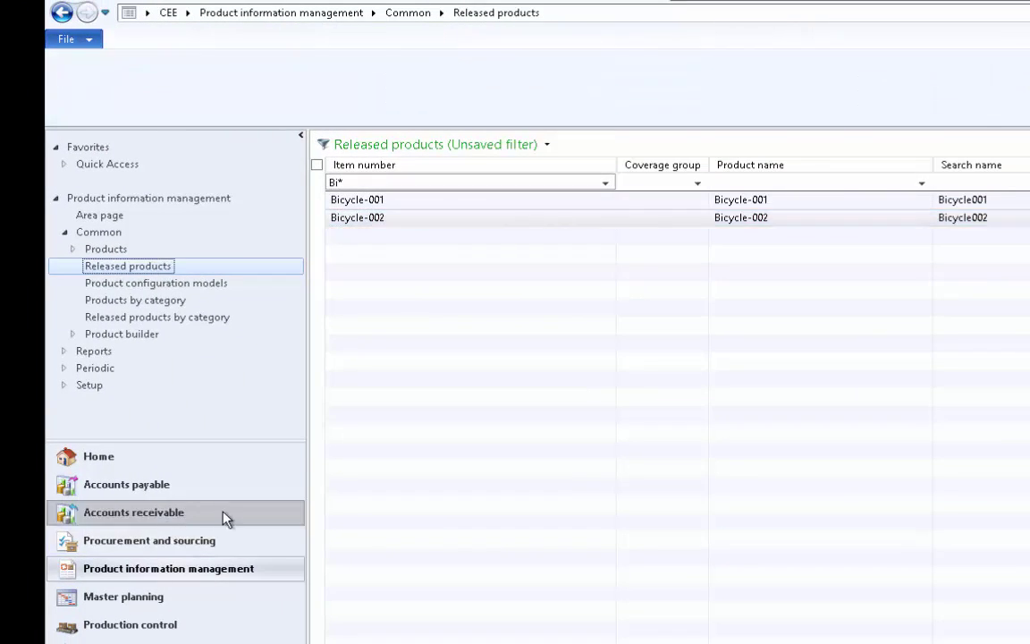
left_click(383, 252)
key("ctrl+n")
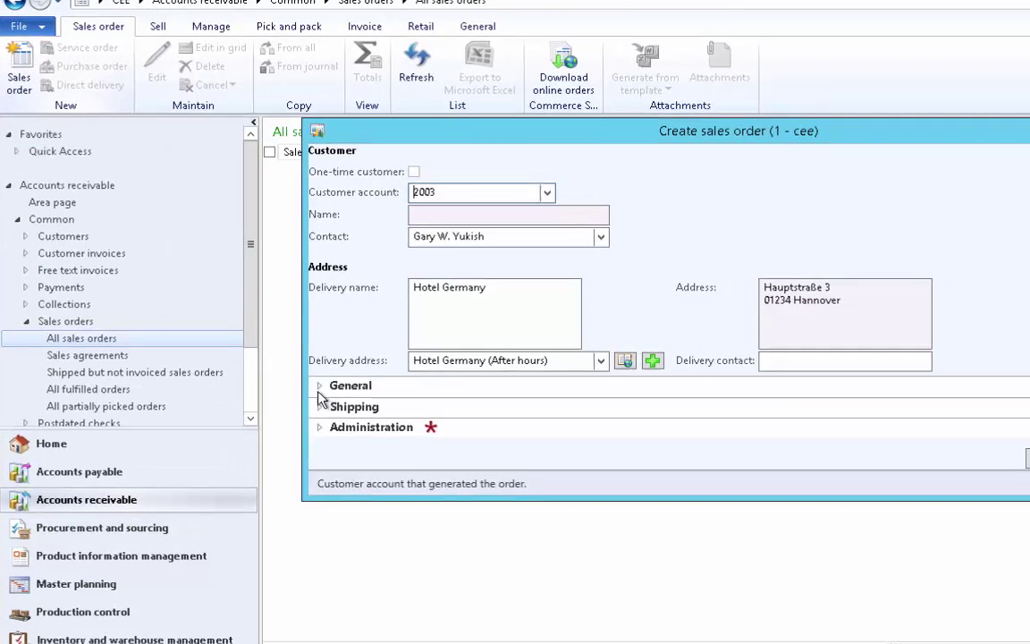
left_click(327, 388)
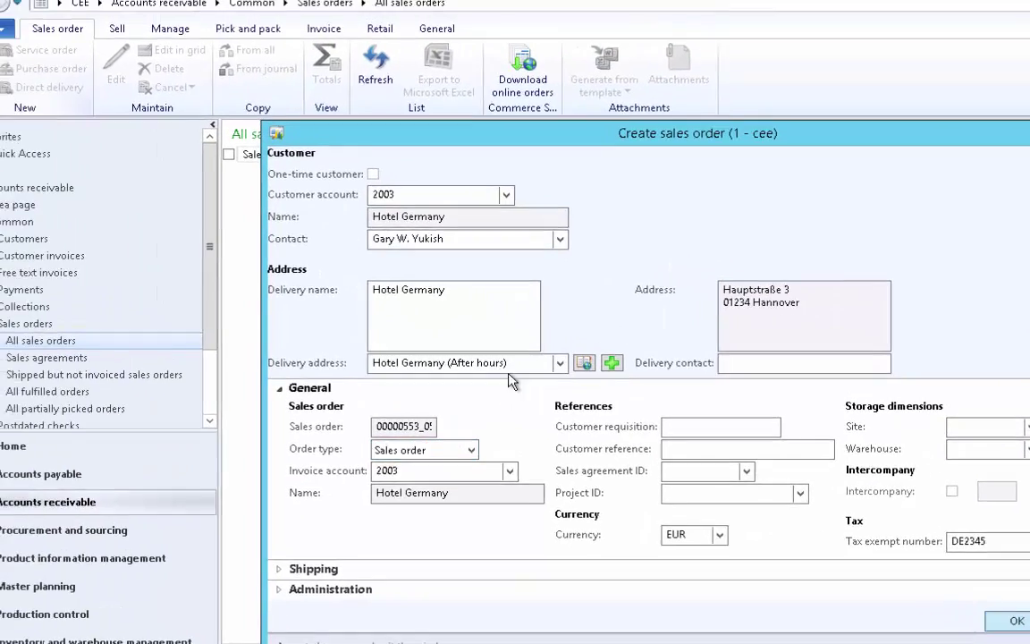
left_click(863, 568)
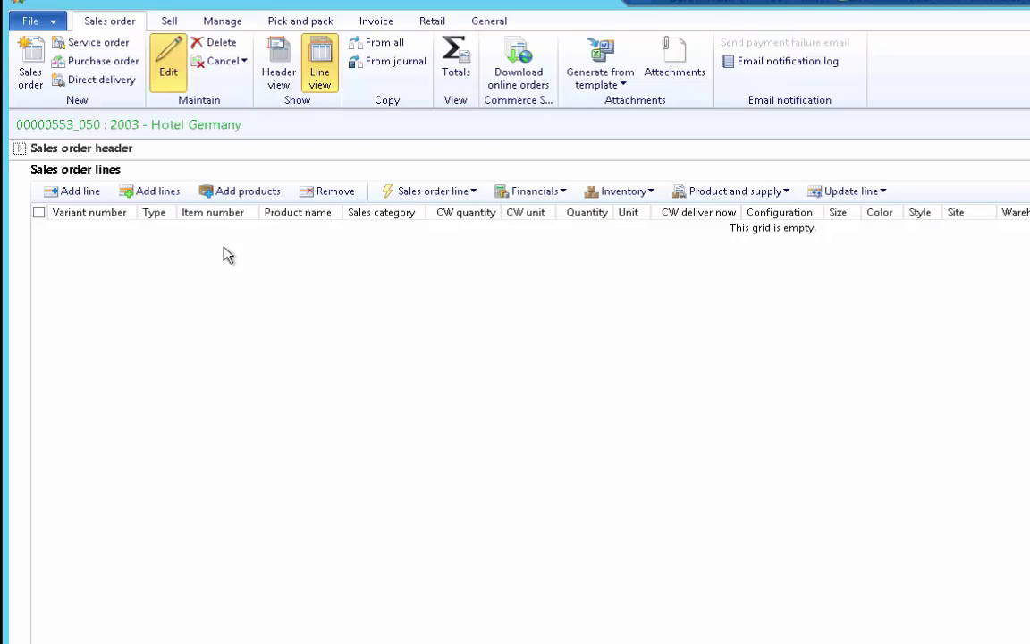
Enter Bicycle-002 as the item on the sales order line and close the order.
type("bicycle-002")
key("Tab")
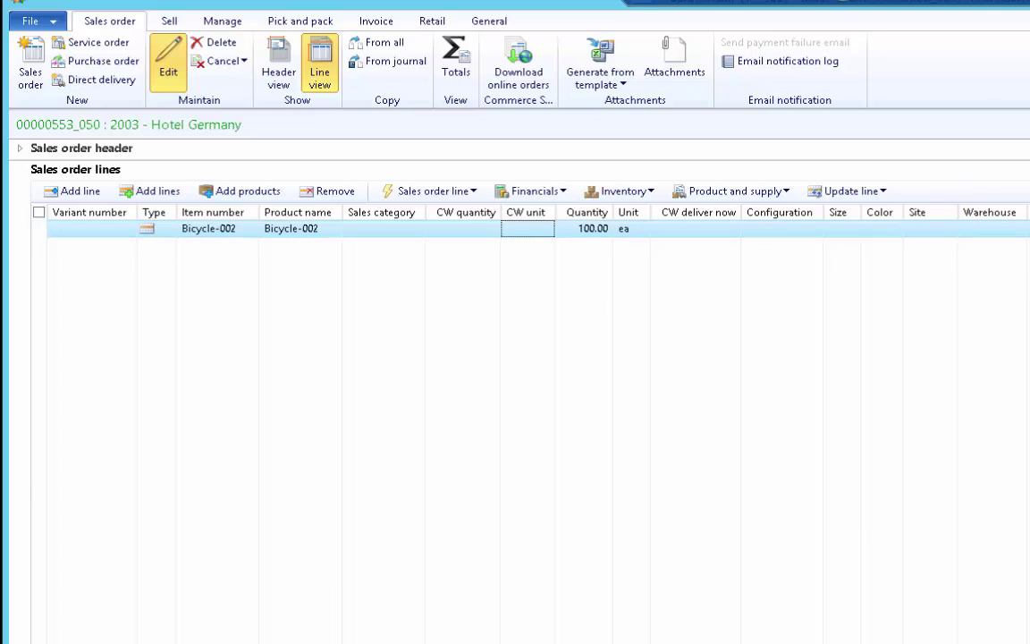
key("Escape")
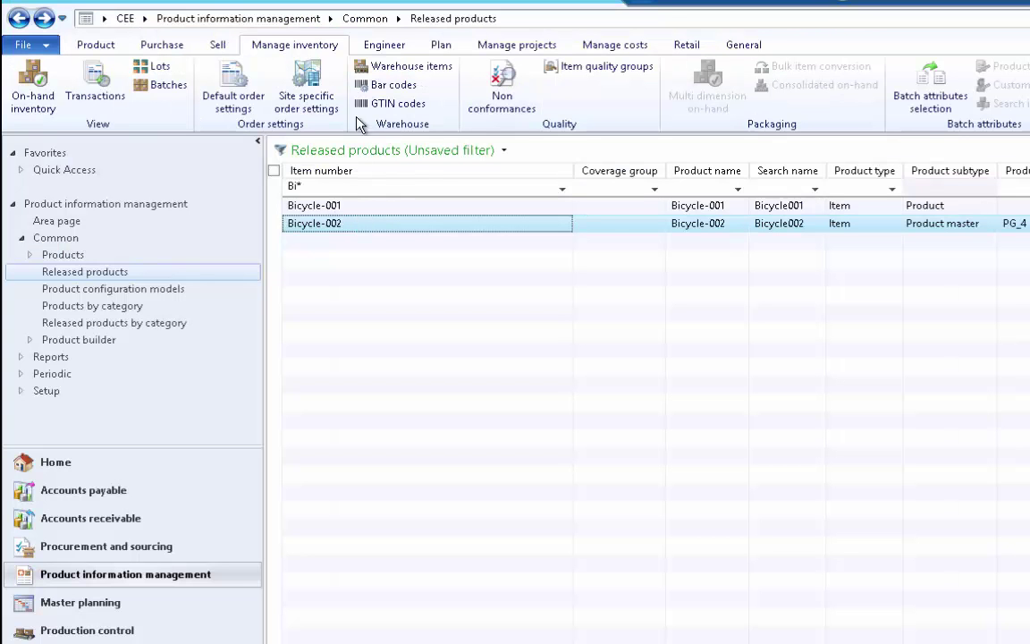
In the default order settings of Bicycle-002, set the minimum sales order quantity to 0 and check the purchase order quantities.
left_click(235, 97)
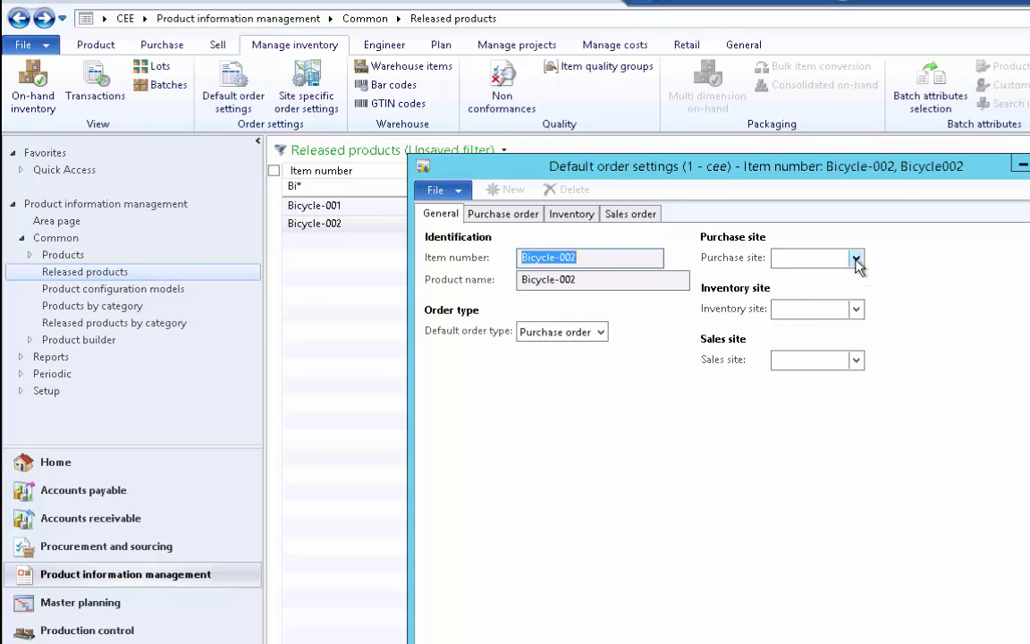
left_click(639, 213)
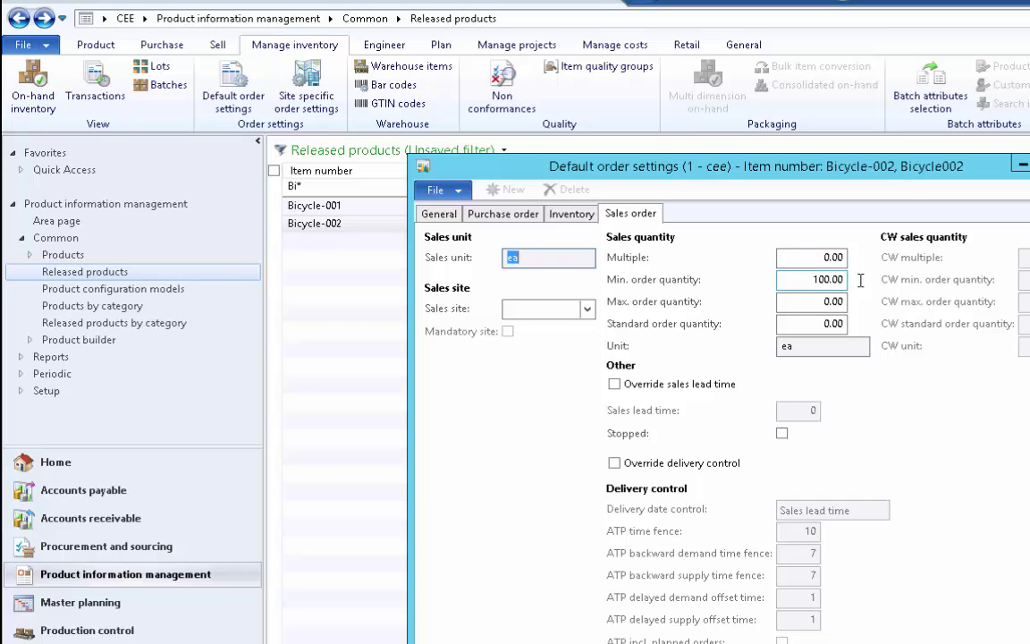
left_click(842, 280)
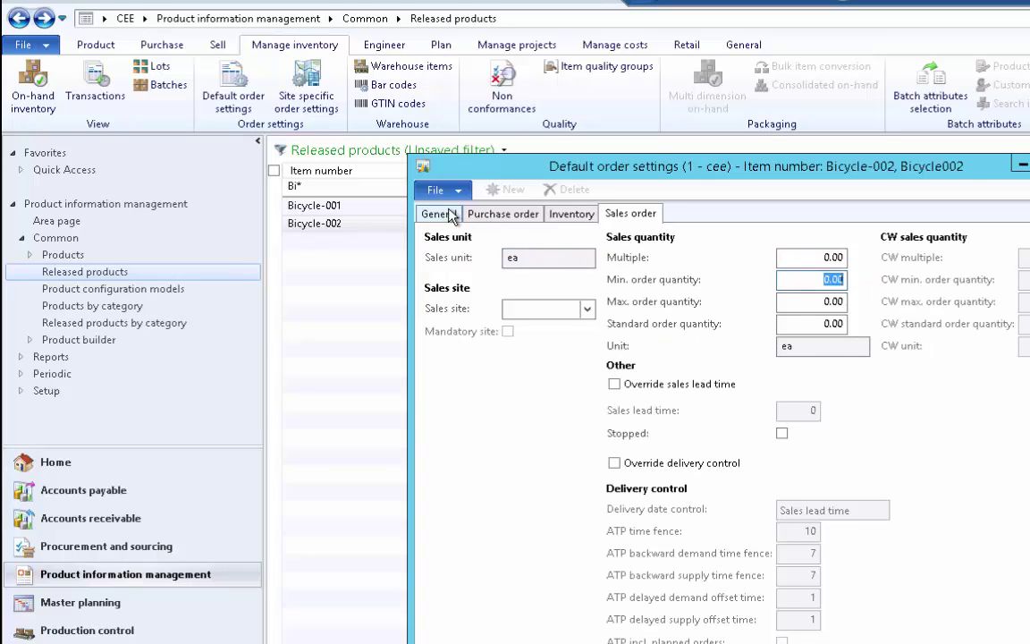
left_click(559, 213)
left_click(519, 216)
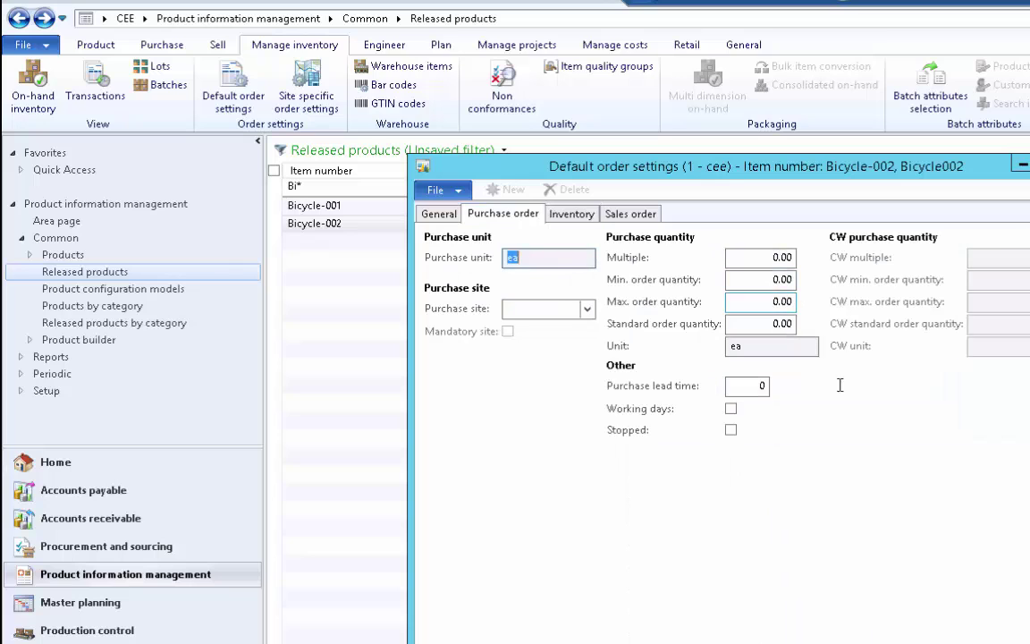
Set the default sales site to Berlin and the purchase site to Rome, and close the default order settings.
left_click(439, 213)
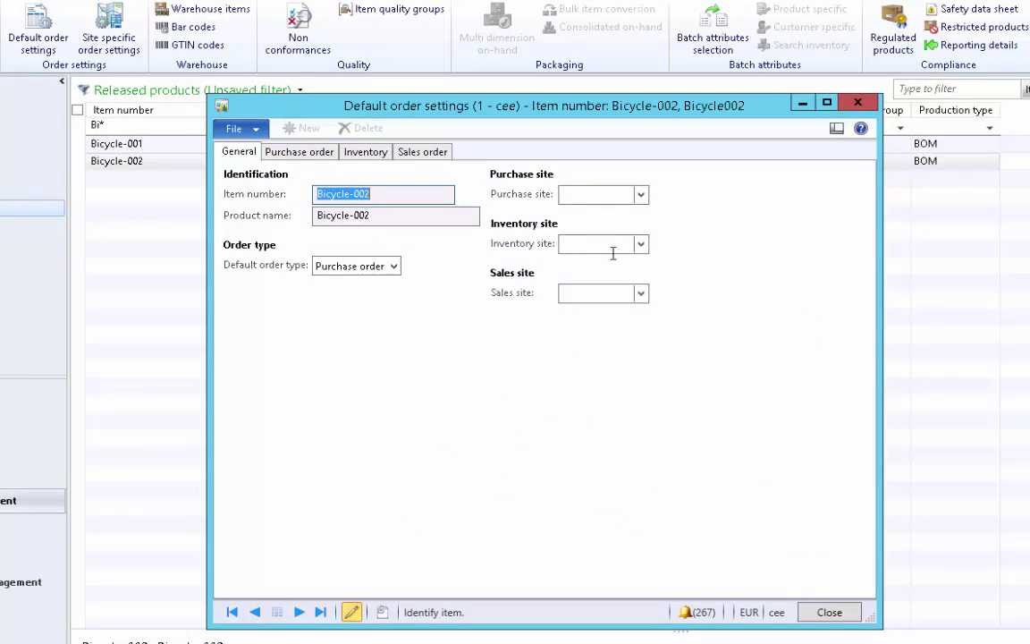
left_click(642, 295)
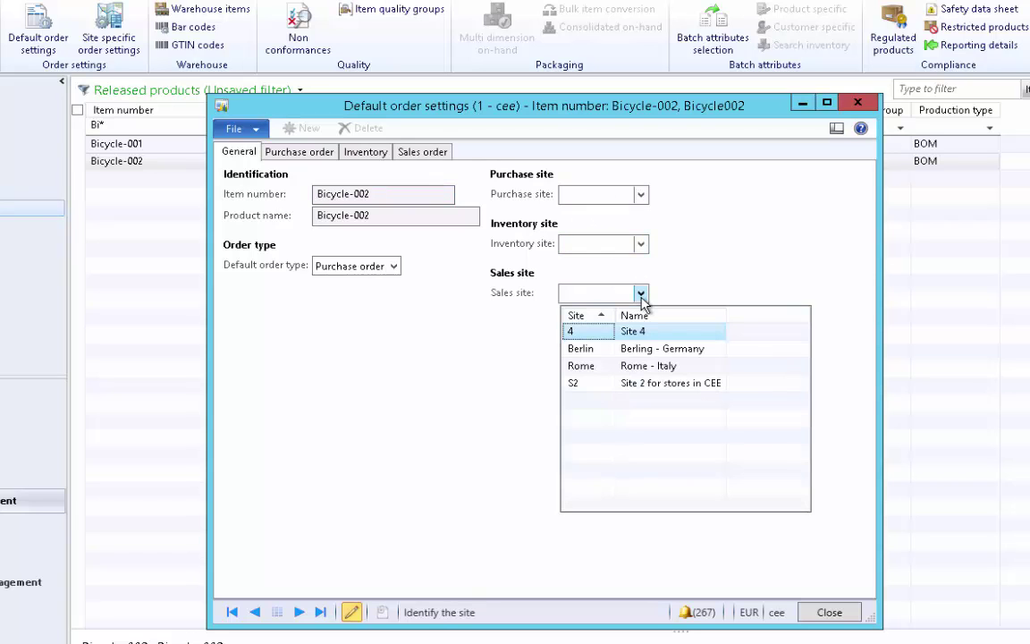
left_click(599, 352)
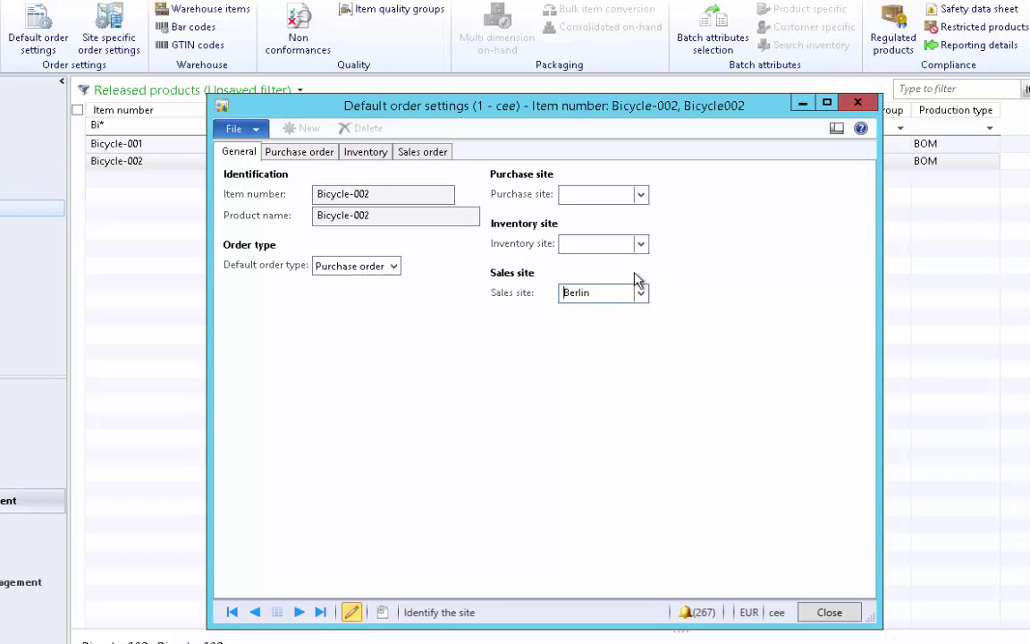
left_click(641, 194)
left_click(577, 268)
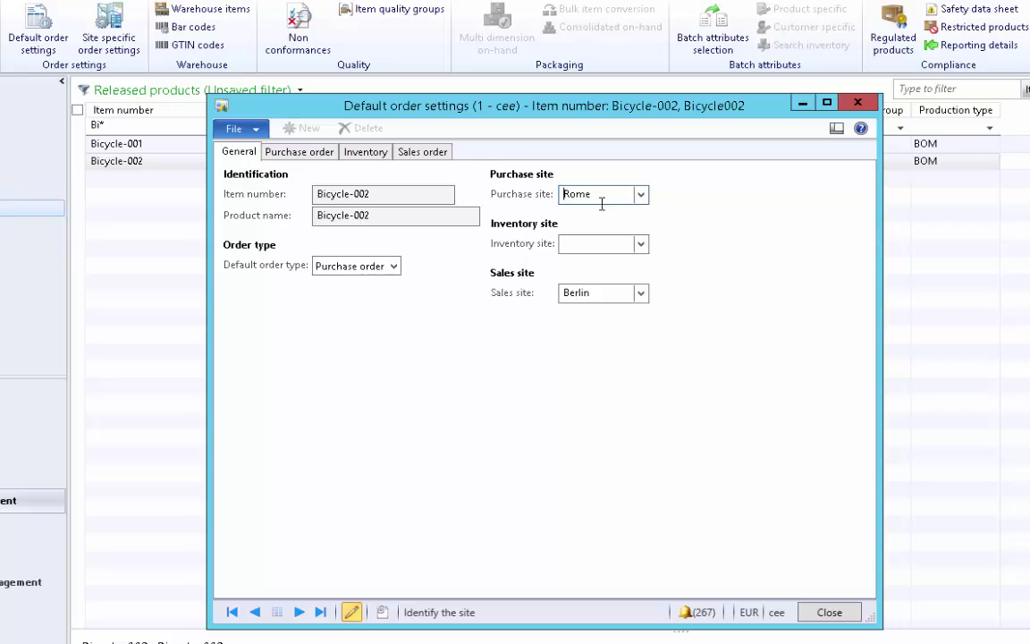
left_click(608, 302)
left_click(590, 194)
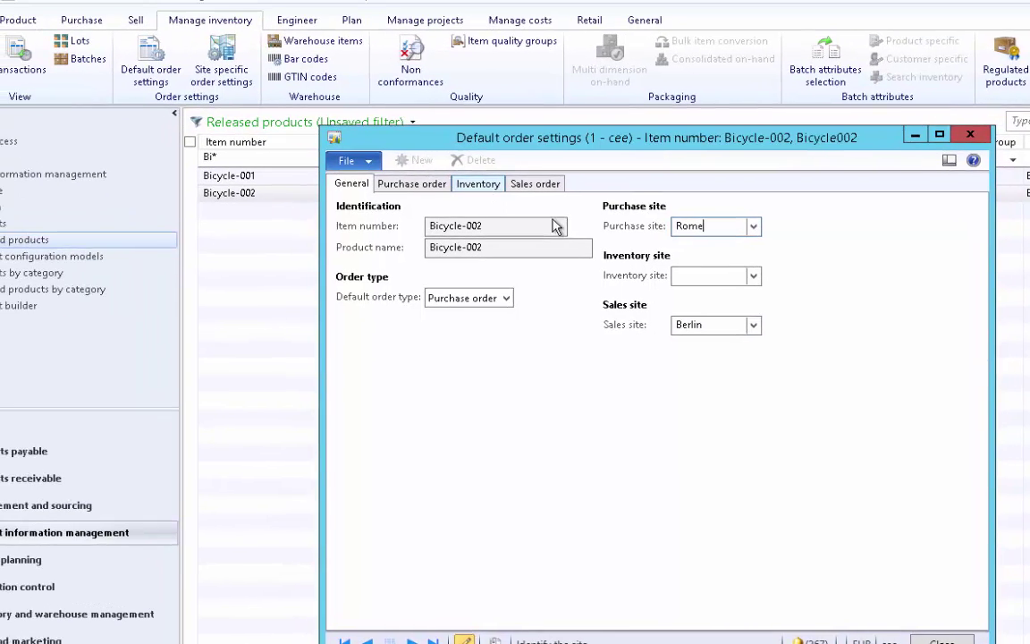
key("Escape")
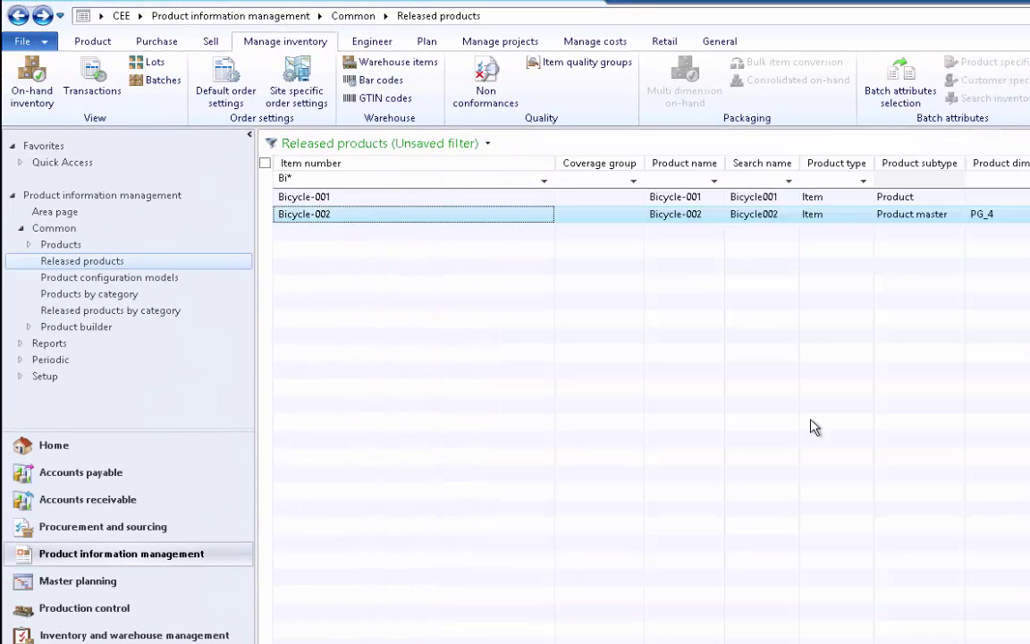
Create another sales order for Hotel Germany and add an order line for Bicycle-002.
left_click(139, 499)
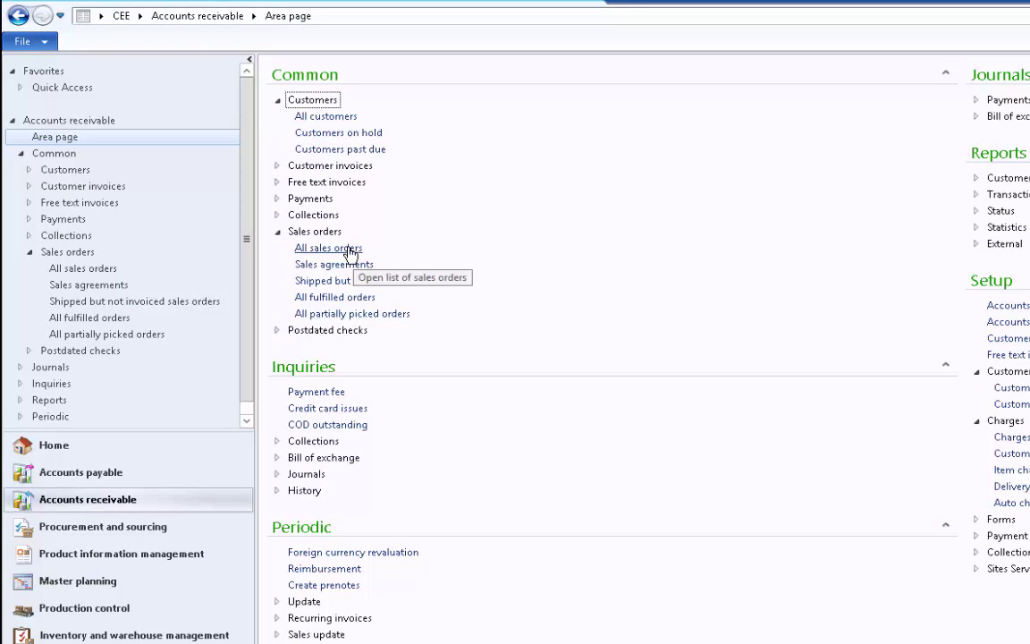
left_click(347, 249)
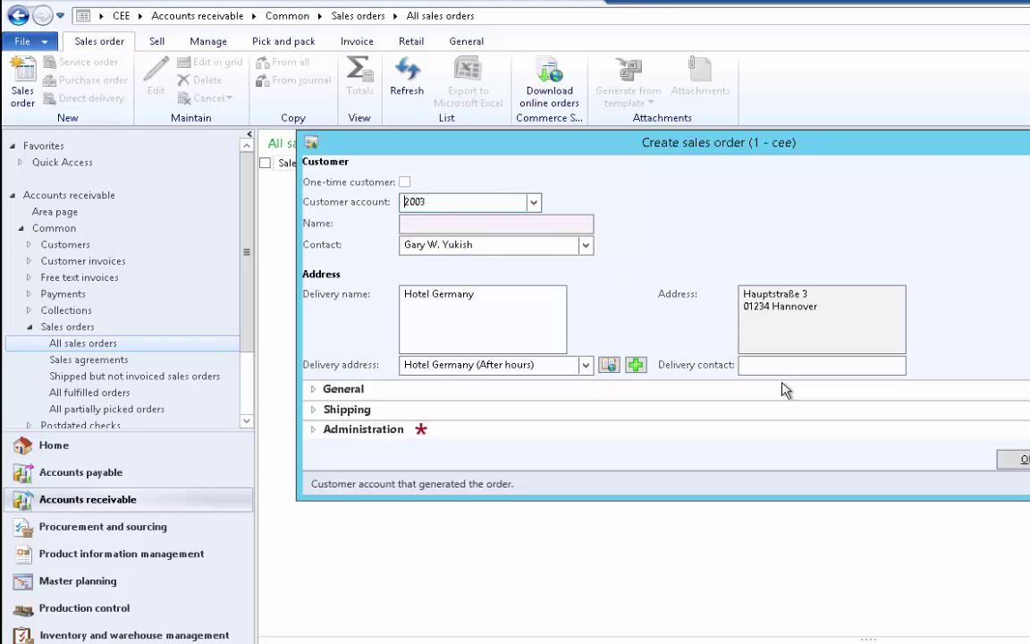
left_click(1024, 460)
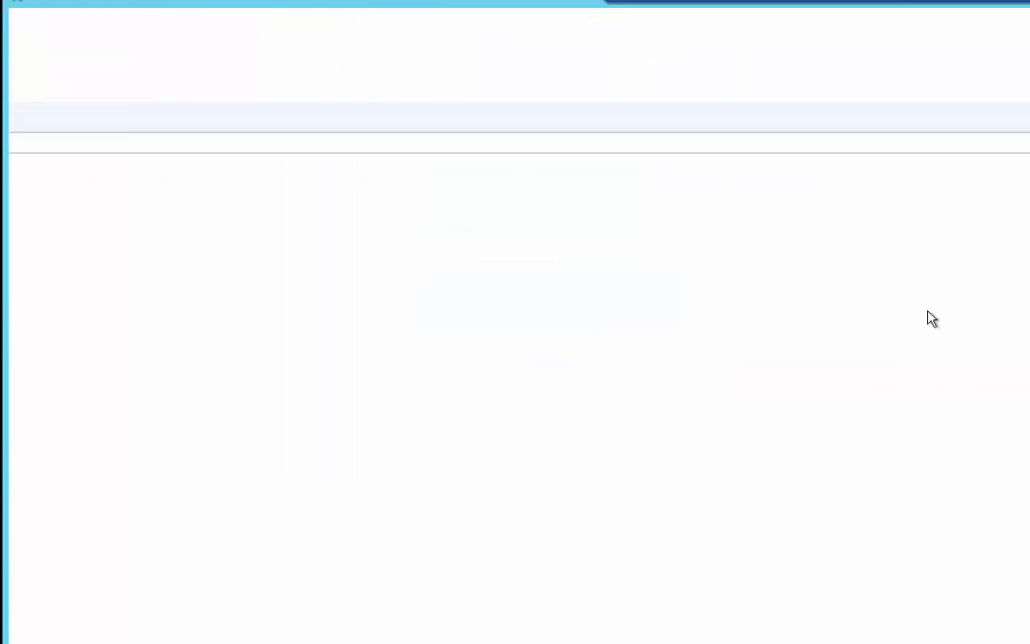
type("Bicycle-002")
key("Tab")
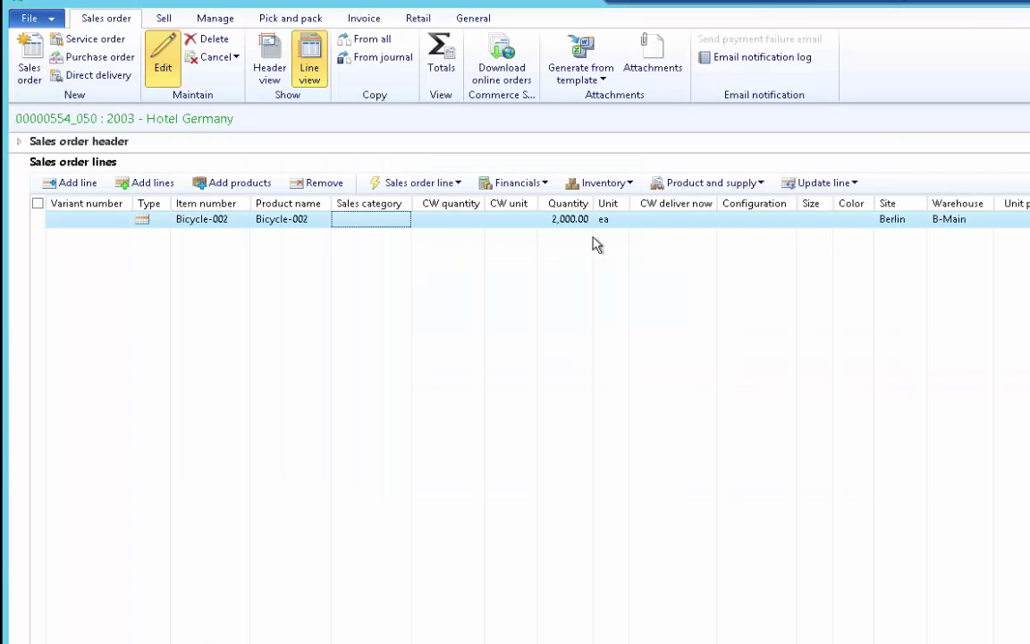
Set the sales order line quantity to 99 and accept inserting the minimum quantity instead.
left_click(549, 219)
double_click(573, 220)
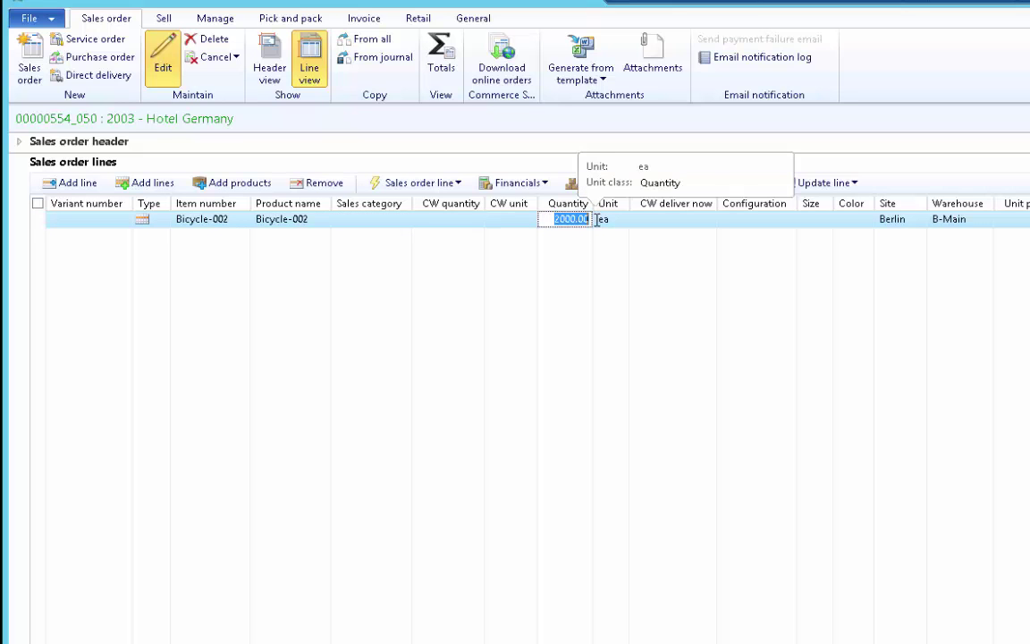
type("99")
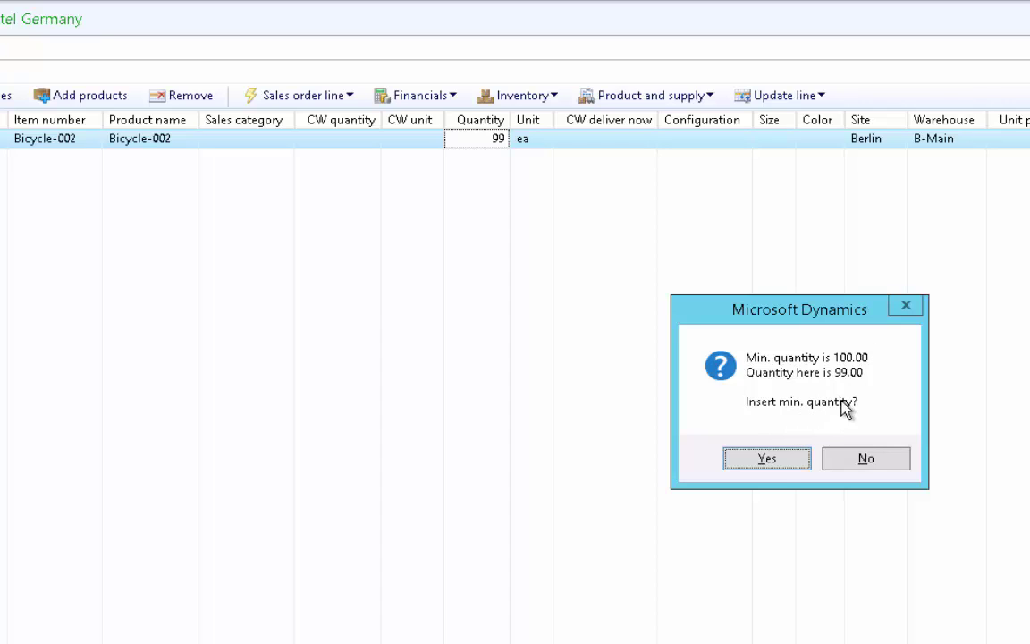
left_click(766, 459)
left_click(589, 140)
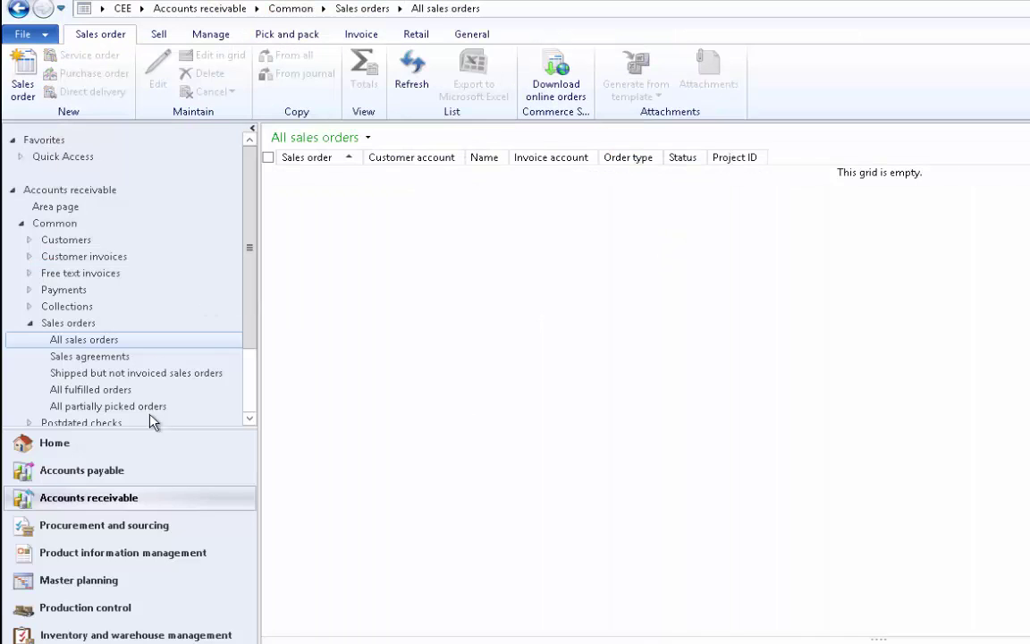
Go to the purchase orders in Accounts payable and create a purchase order for vendor Crystal Cables.
left_click(134, 481)
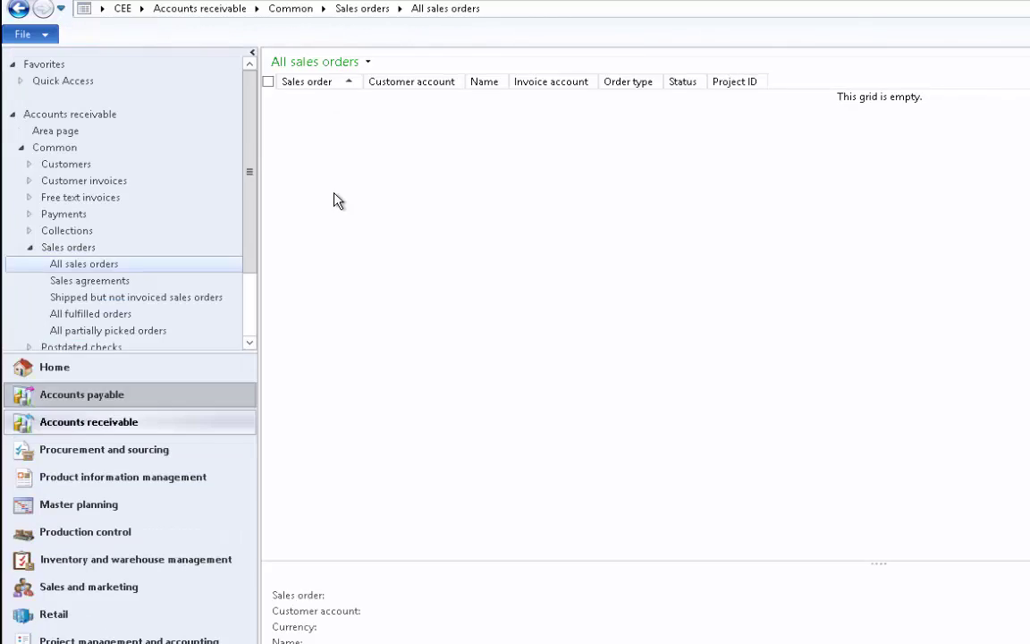
left_click(339, 128)
left_click(32, 78)
left_click(547, 259)
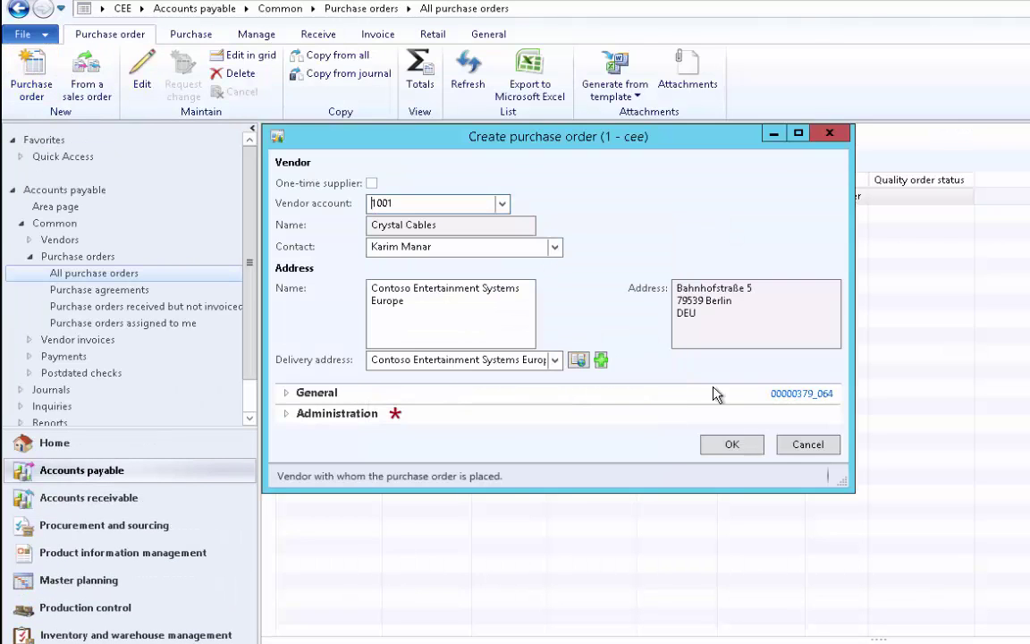
left_click(742, 447)
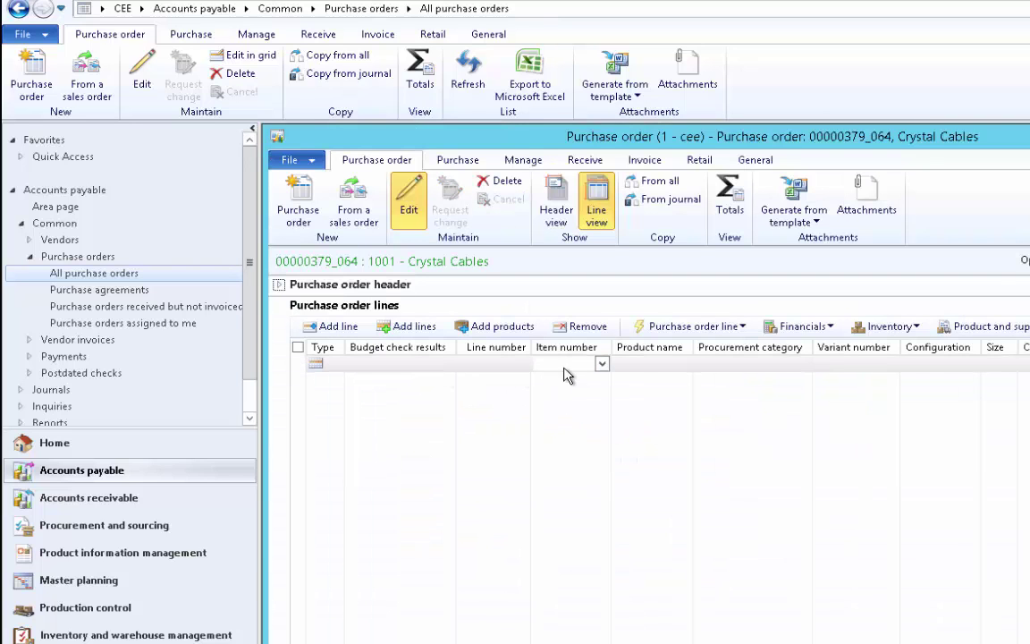
Enter Bicycle-002 with configuration C1, size L and color Blue on the purchase order line, and widen the Site column.
type("Bi*")
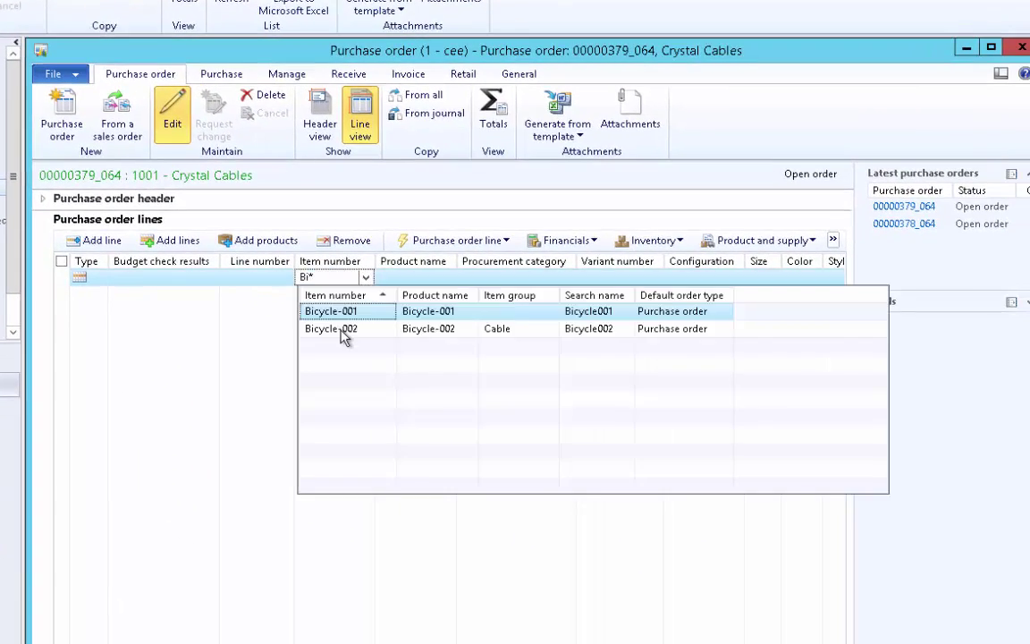
left_click(344, 329)
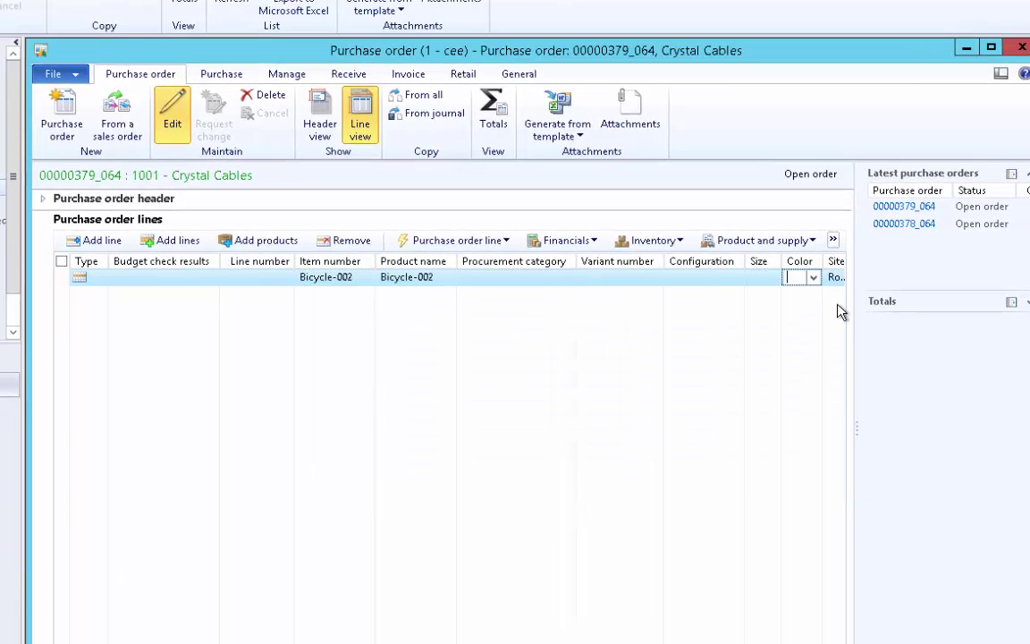
key("Tab")
left_click(696, 278)
left_click(743, 299)
left_click(701, 337)
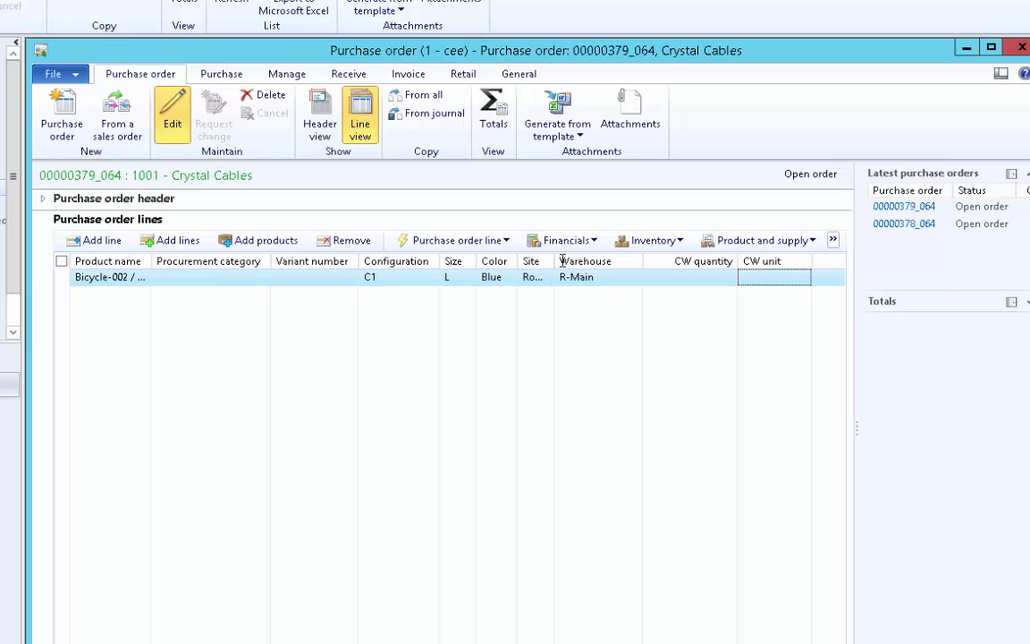
left_click_drag(554, 261, 588, 261)
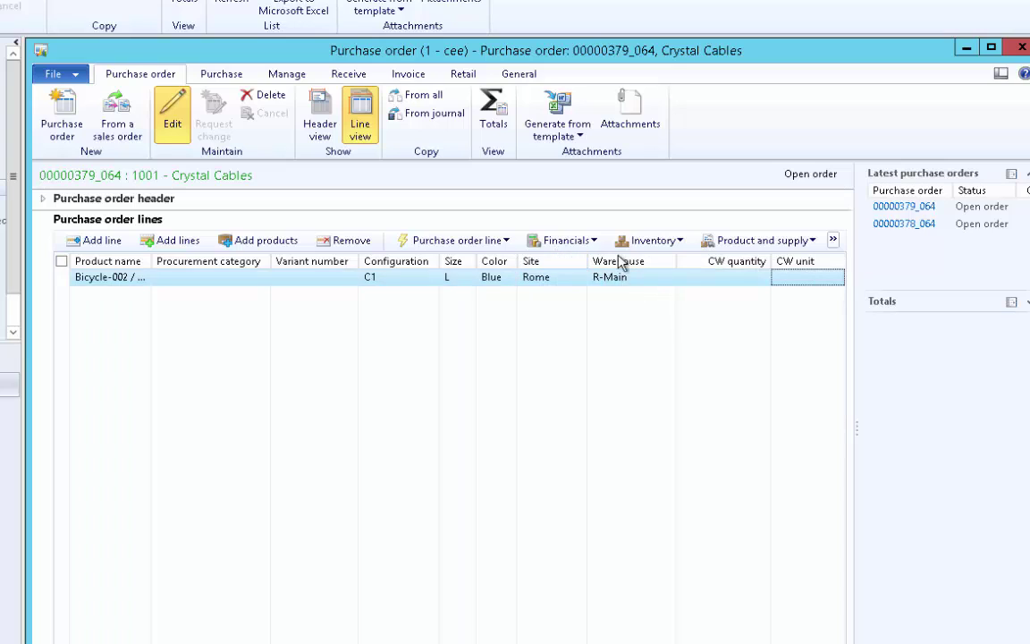
left_click(634, 278)
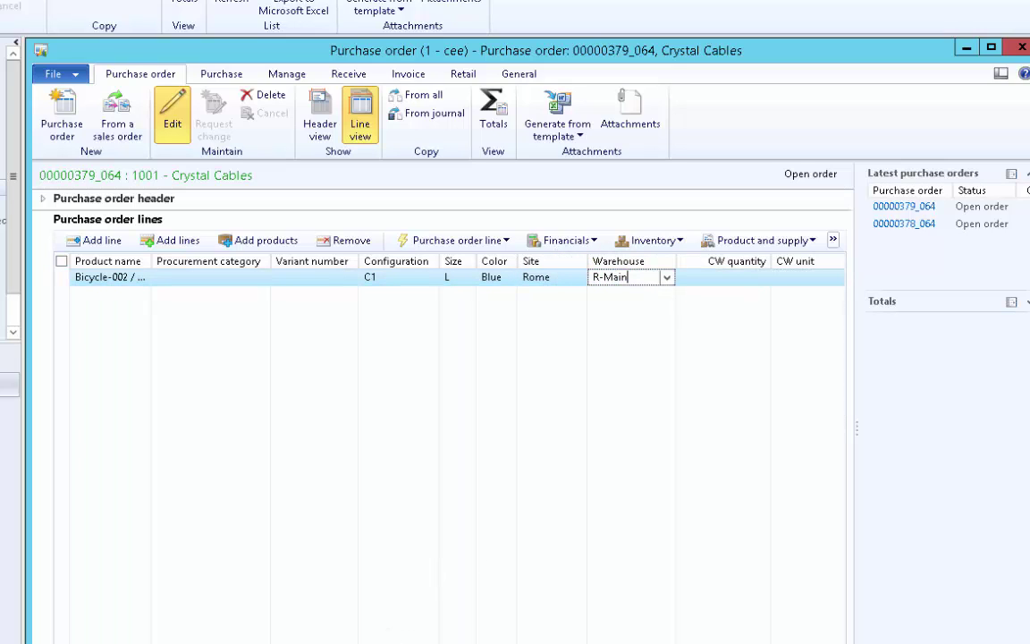
Set the purchase order line quantity to 8001 and accept inserting the maximum quantity instead.
scroll(447, 358, "right", 3)
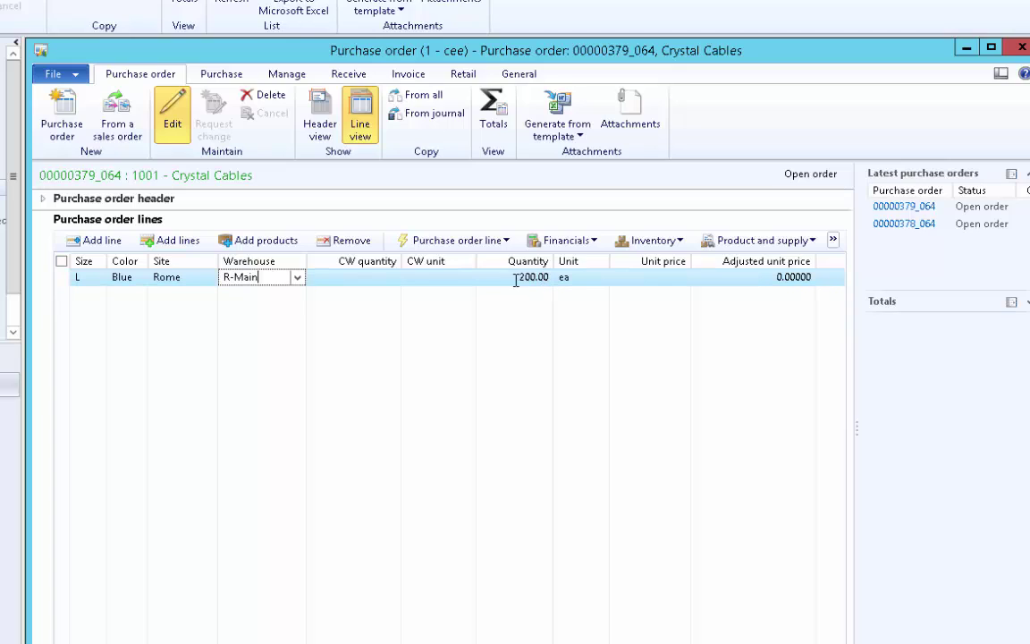
left_click(515, 278)
double_click(553, 277)
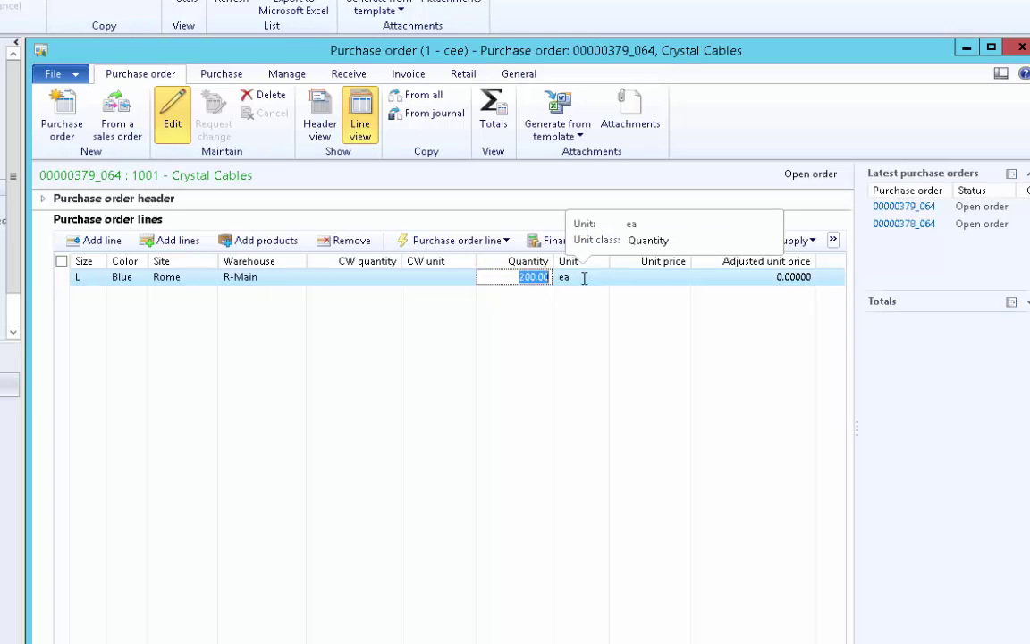
type("8001")
key("Tab")
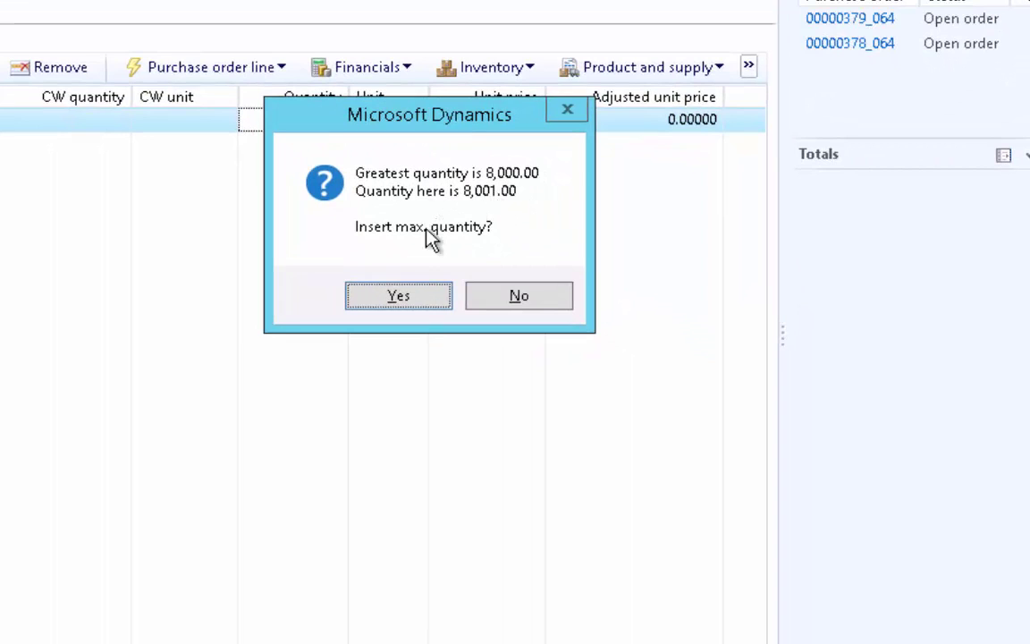
left_click(399, 296)
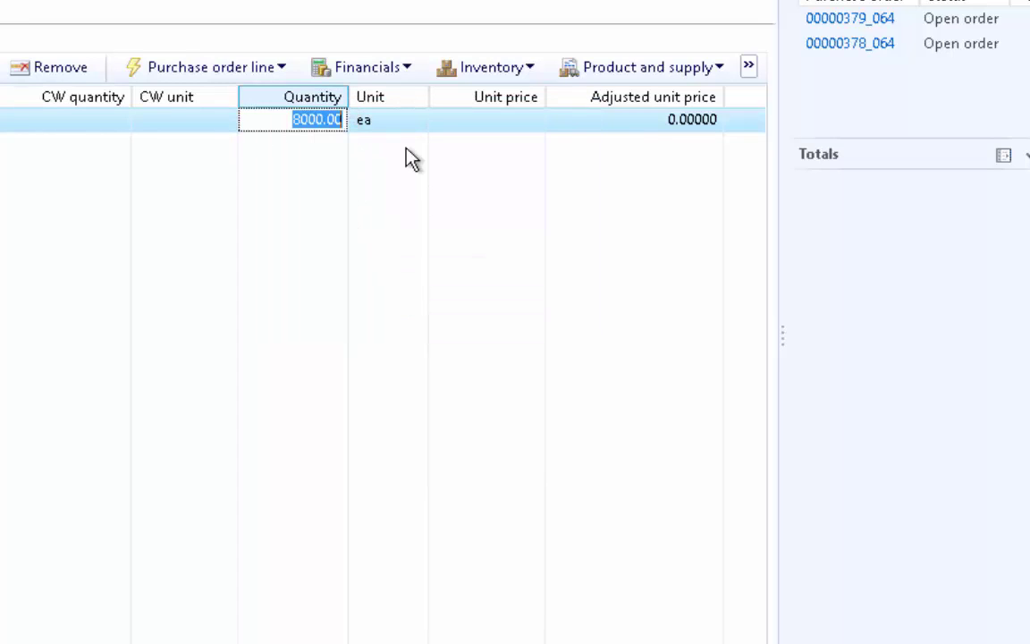
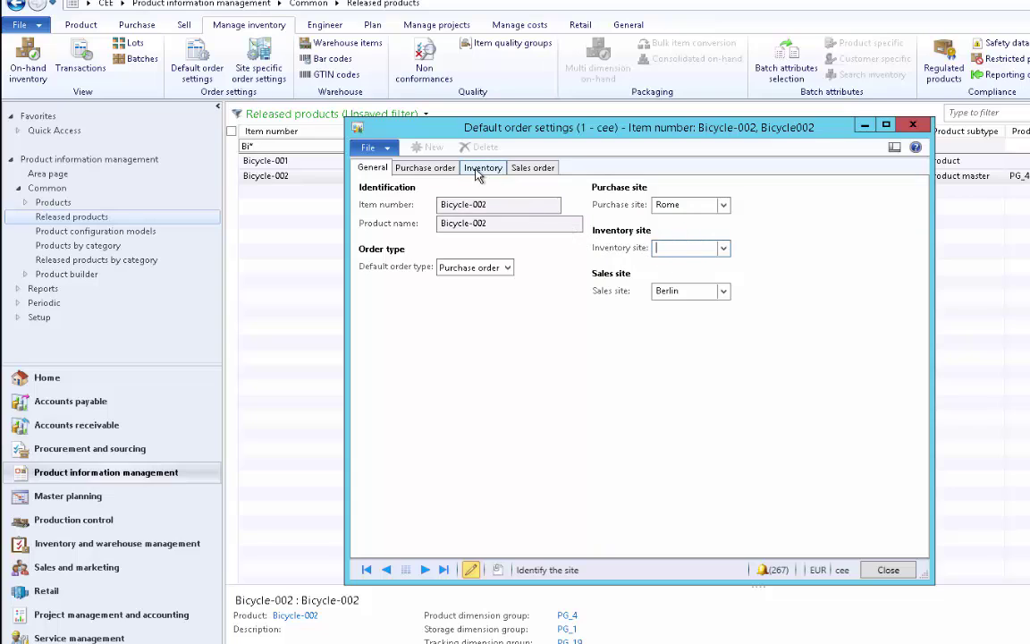
Review the sales order quantities and default sites in the default order settings of Bicycle-002, and close the settings.
left_click(532, 169)
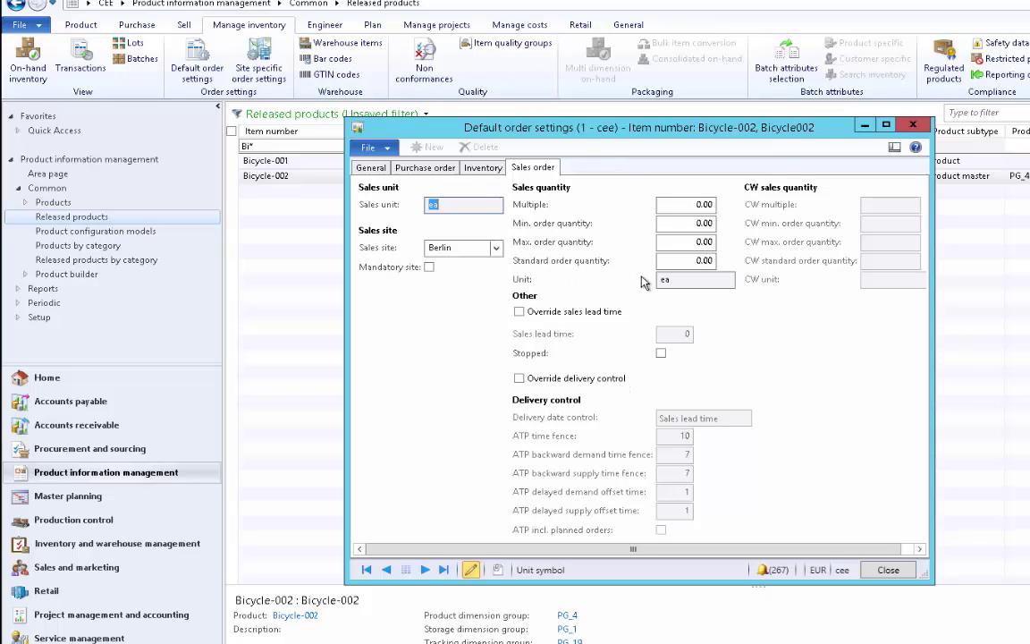
left_click(370, 167)
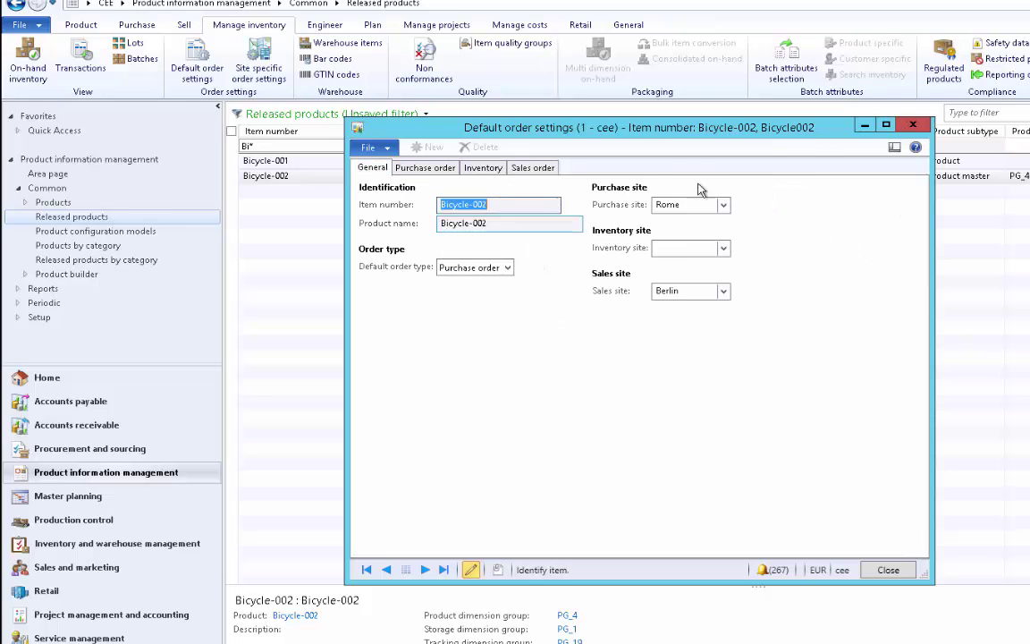
left_click(912, 123)
Open the site specific order settings of Bicycle-002 and review the purchase, inventory and sales warehouses for Berlin and Rome.
left_click(256, 56)
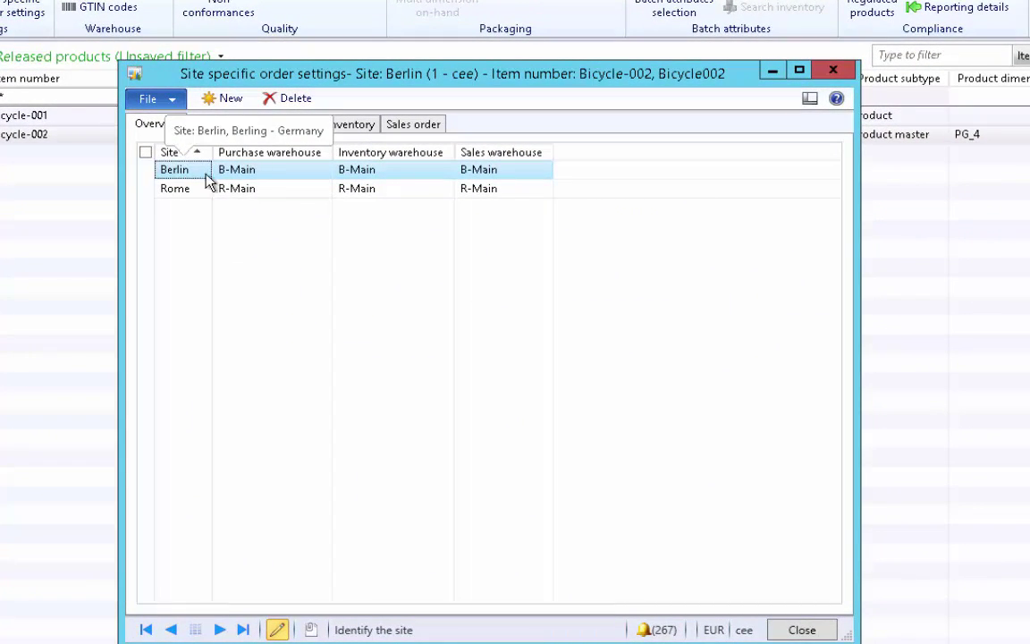
left_click(275, 170)
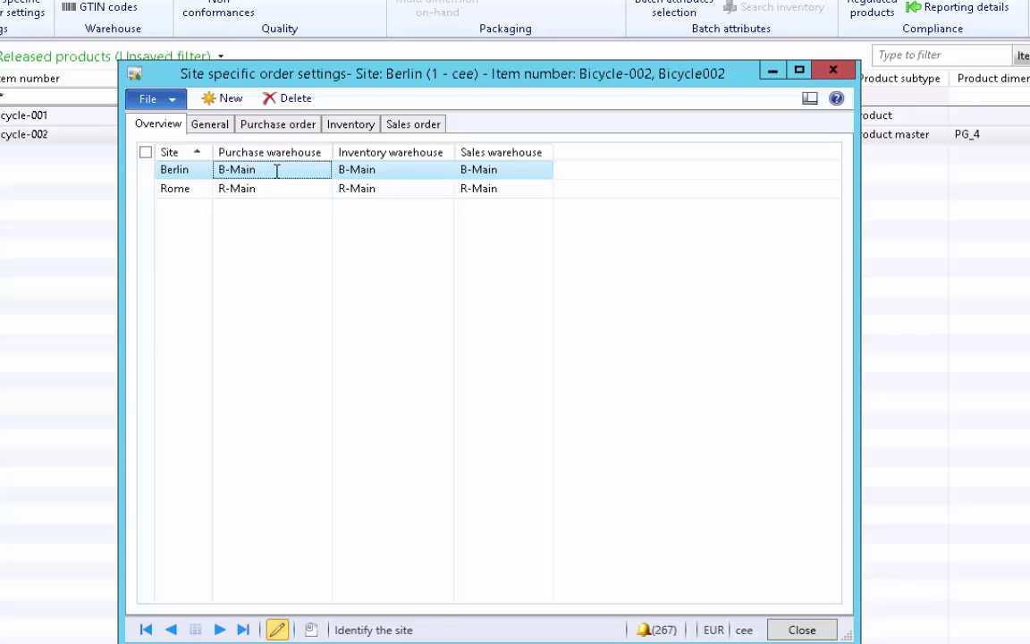
left_click(421, 170)
left_click(508, 170)
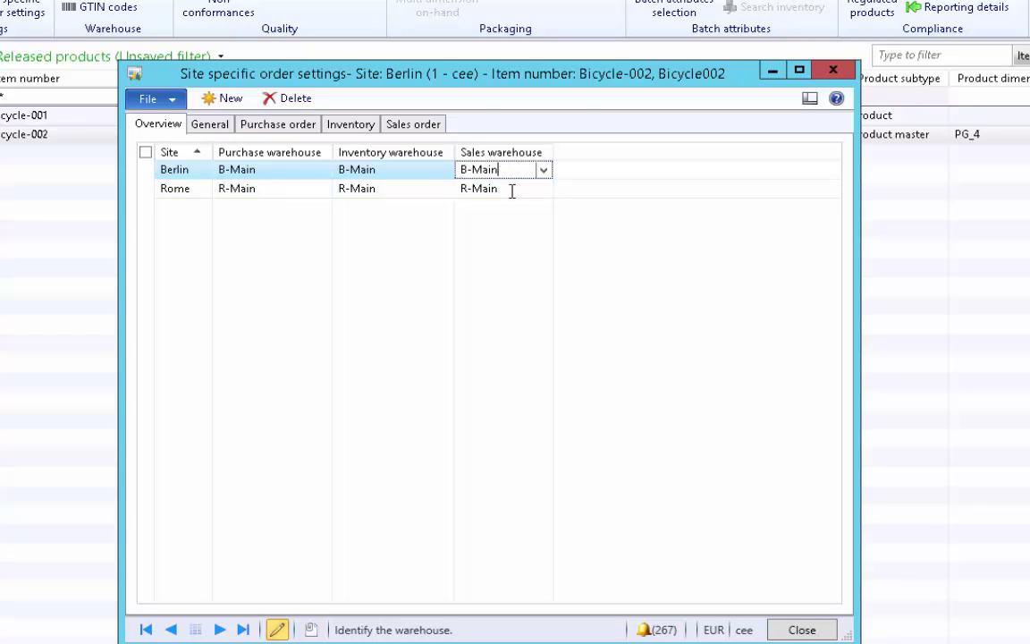
mouse_move(513, 190)
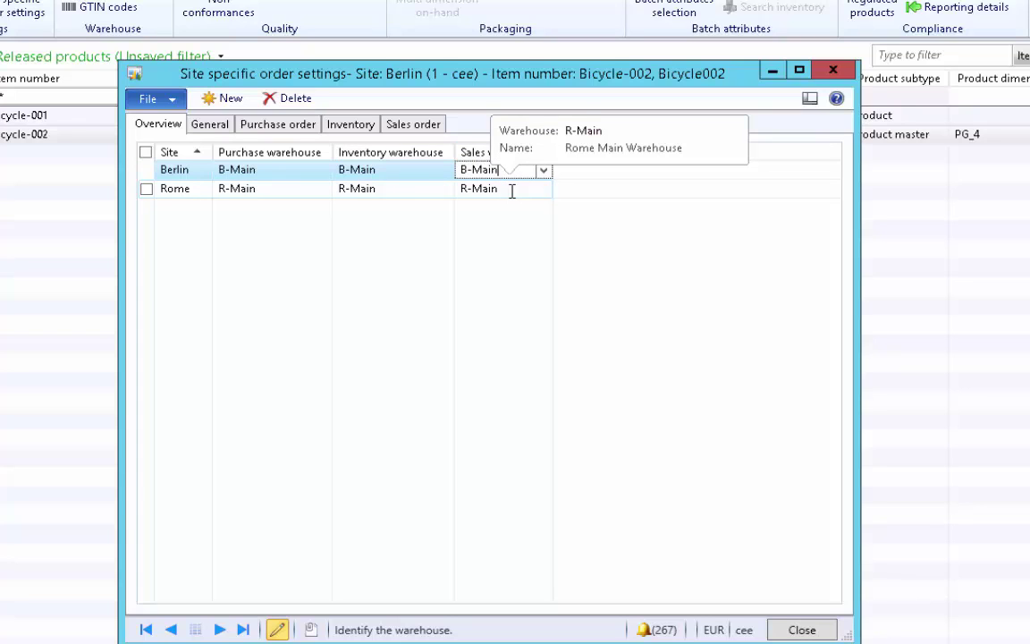
For the Berlin site, turn on the override of the purchase order settings and review the sales order quantities.
left_click(309, 124)
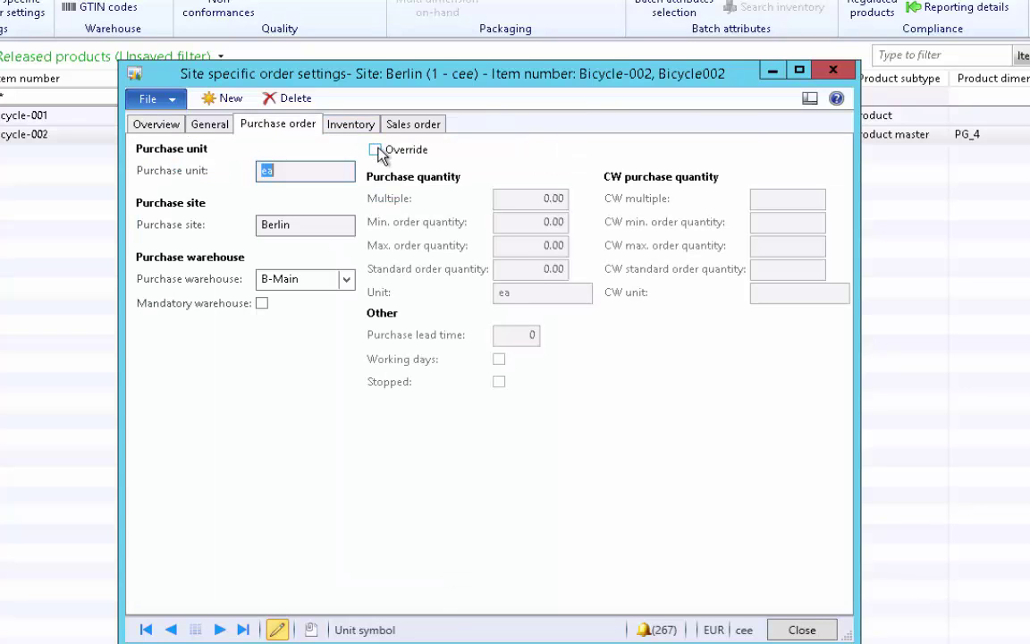
left_click(376, 150)
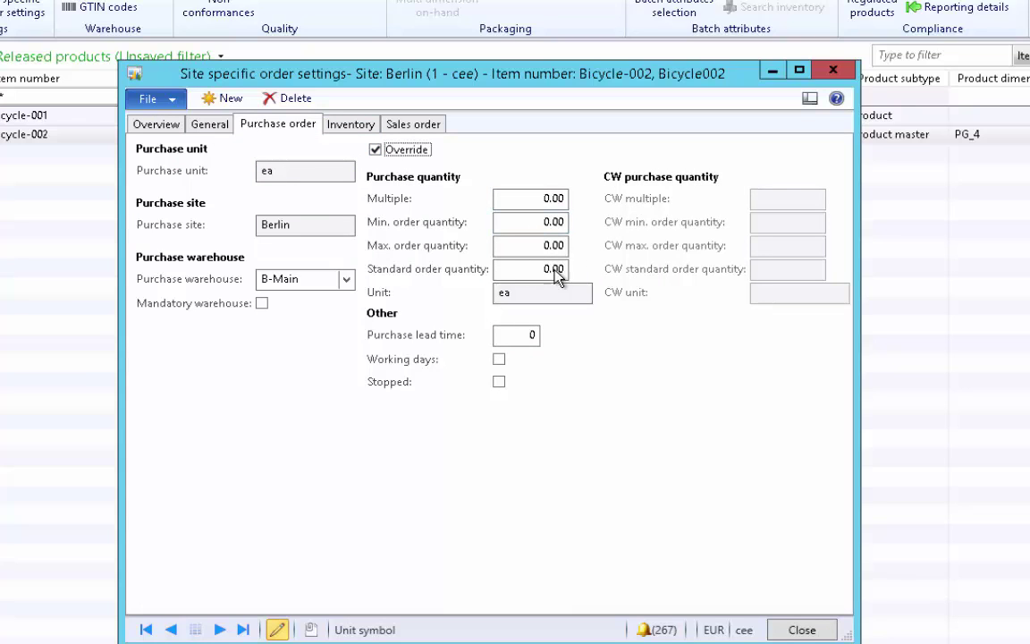
left_click(414, 127)
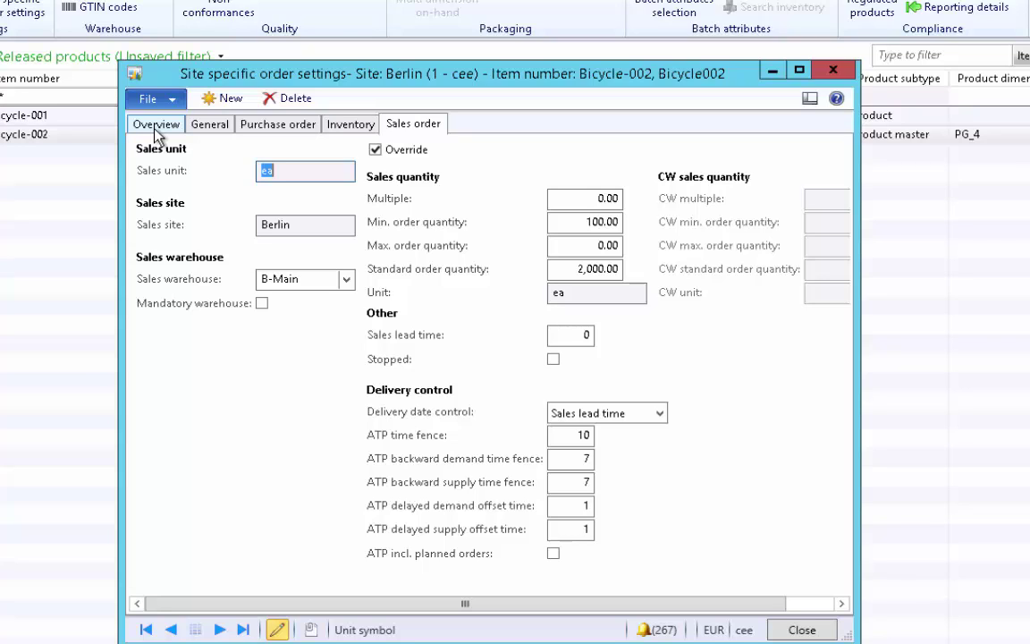
left_click(597, 197)
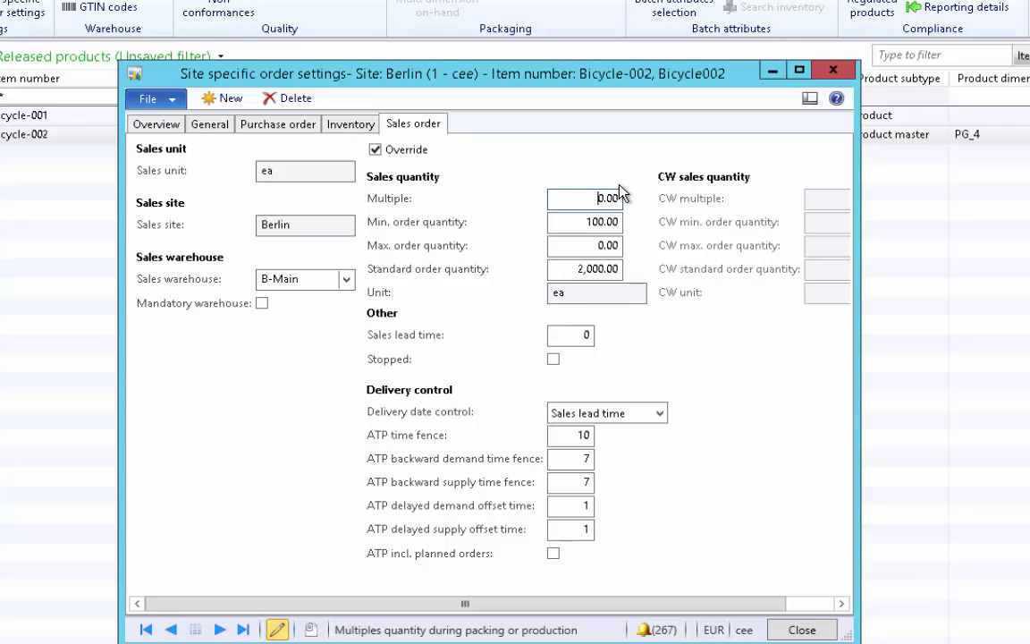
key("Tab")
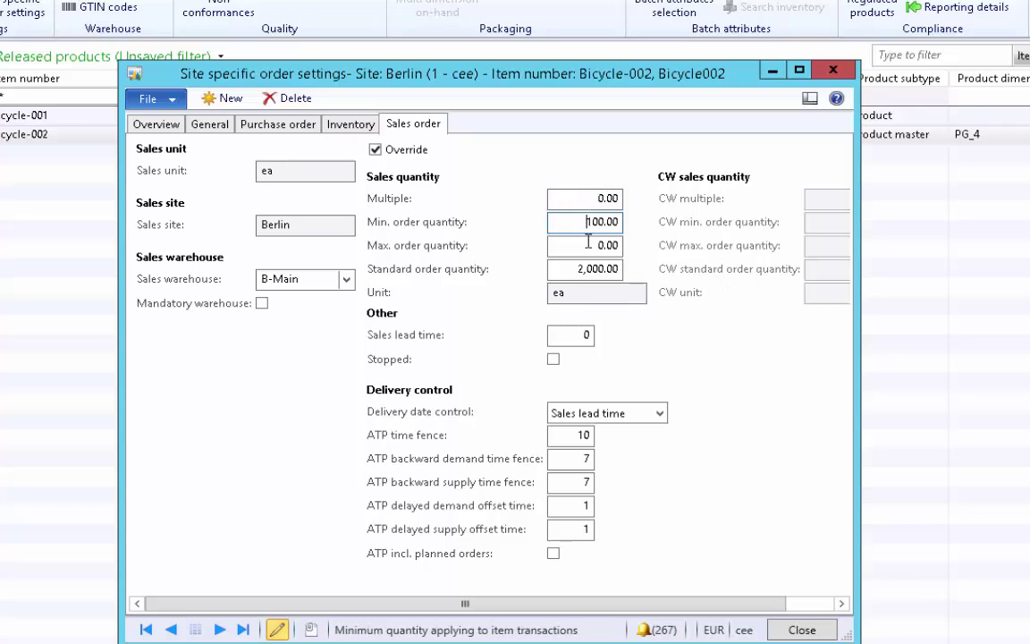